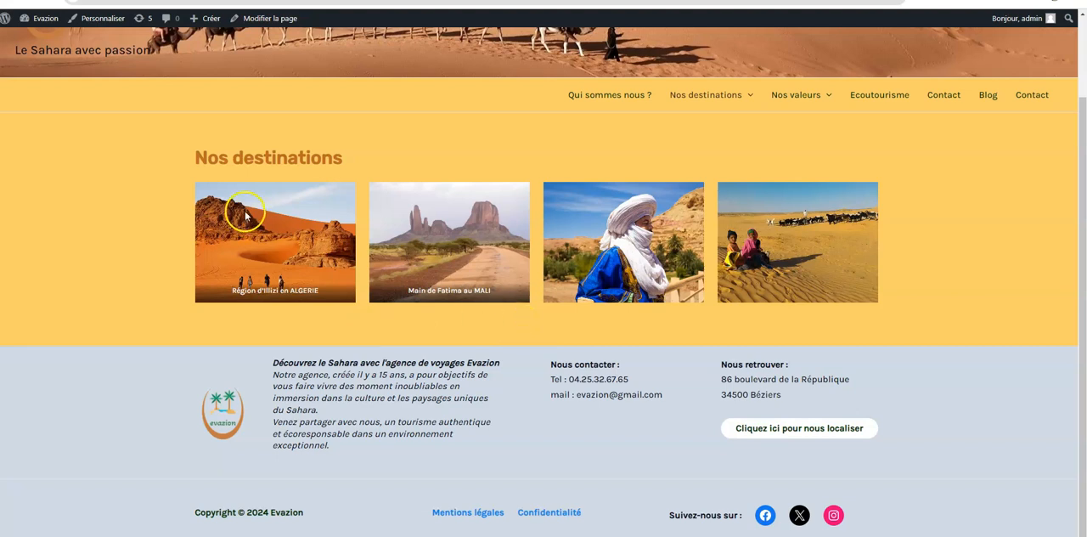
Open the Nos destinations page for editing and insert the prepared Sahara presentation text as paragraphs below the four images
click(265, 25)
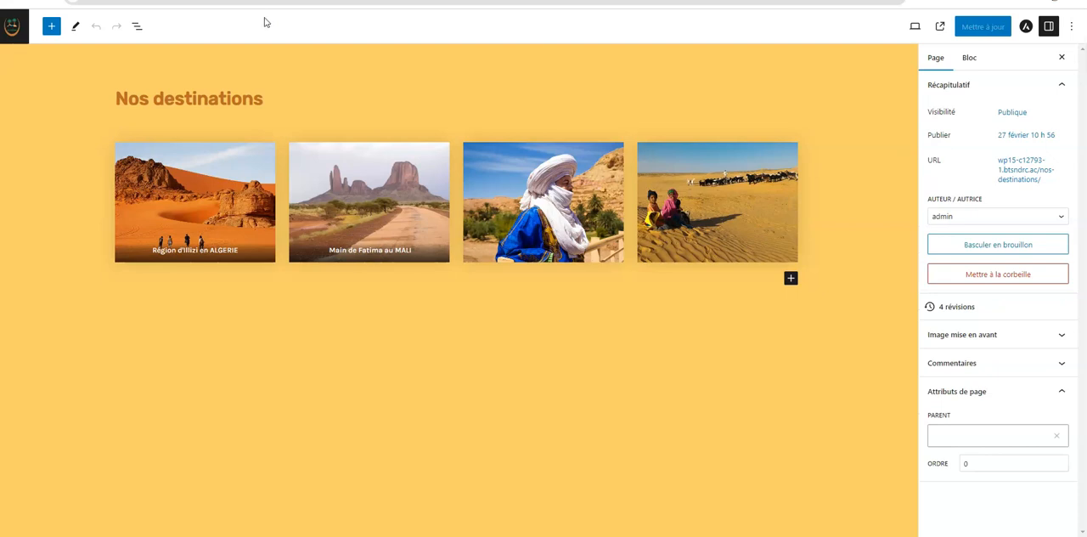
click(790, 280)
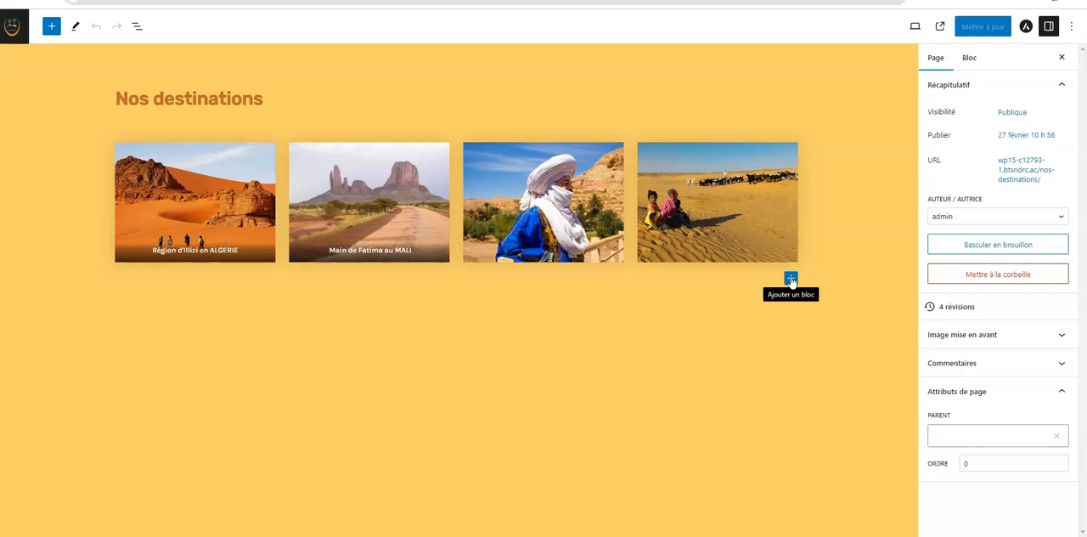
click(790, 280)
click(822, 357)
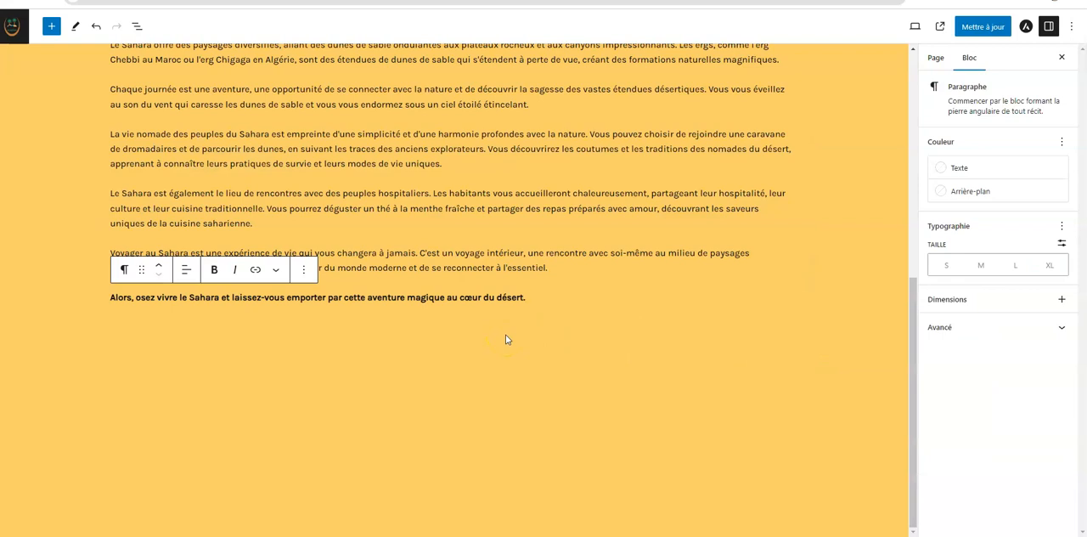
scroll(523, 232, up, 5)
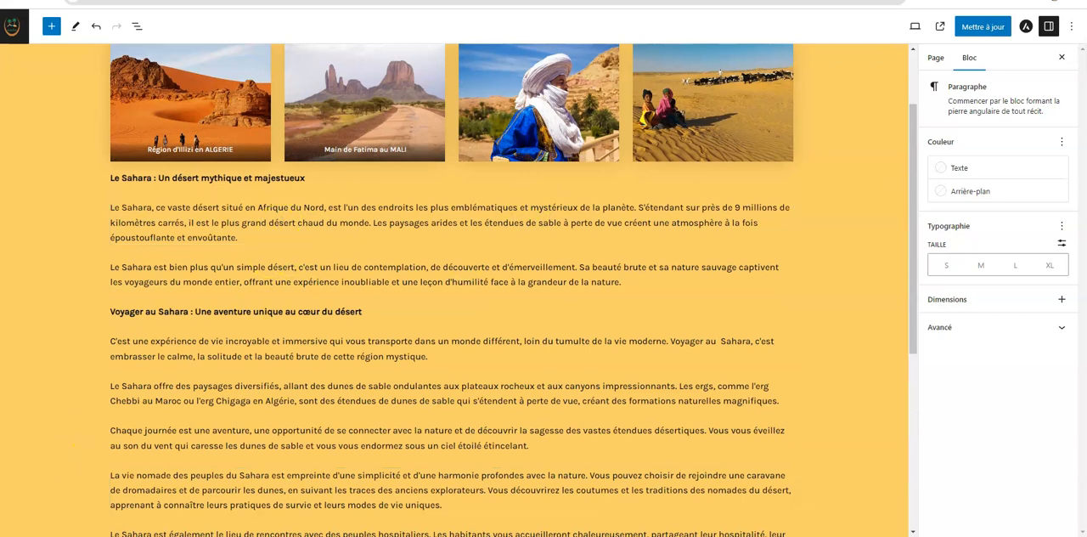
click(247, 267)
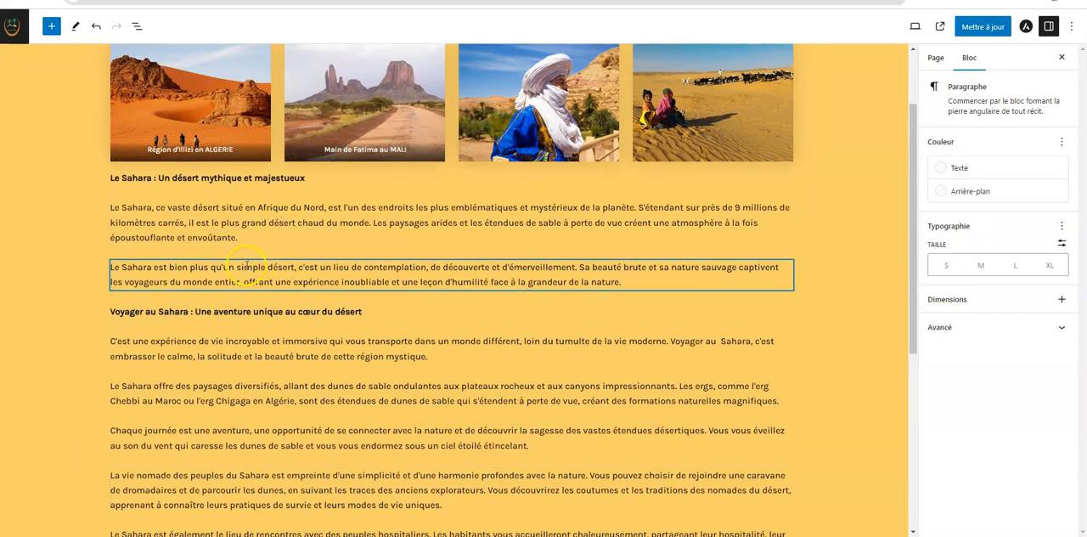
scroll(245, 265, up, 1)
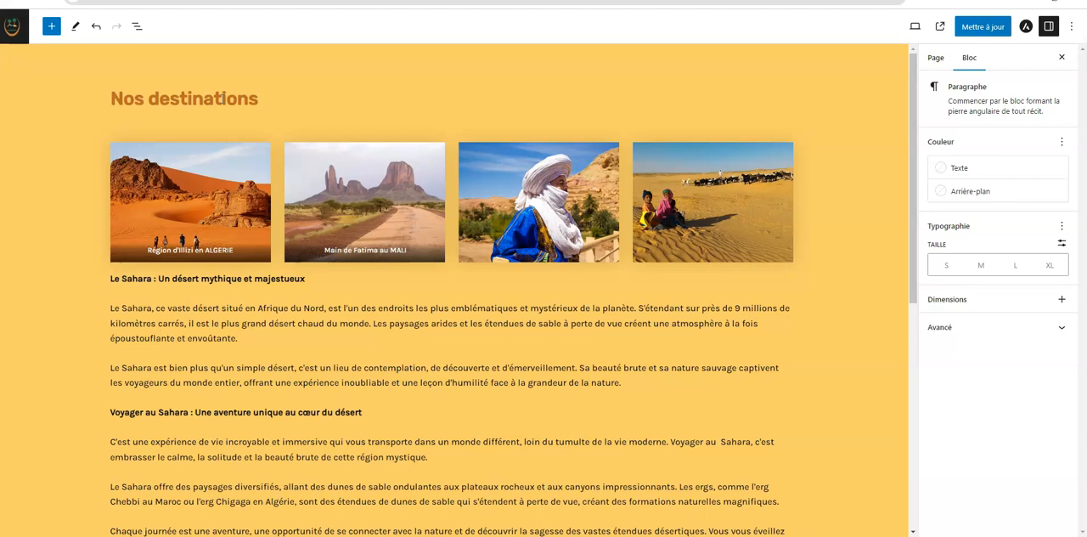
Convert the paragraph "Le Sahara : Un désert mythique et majestueux" into an H2 heading
click(185, 278)
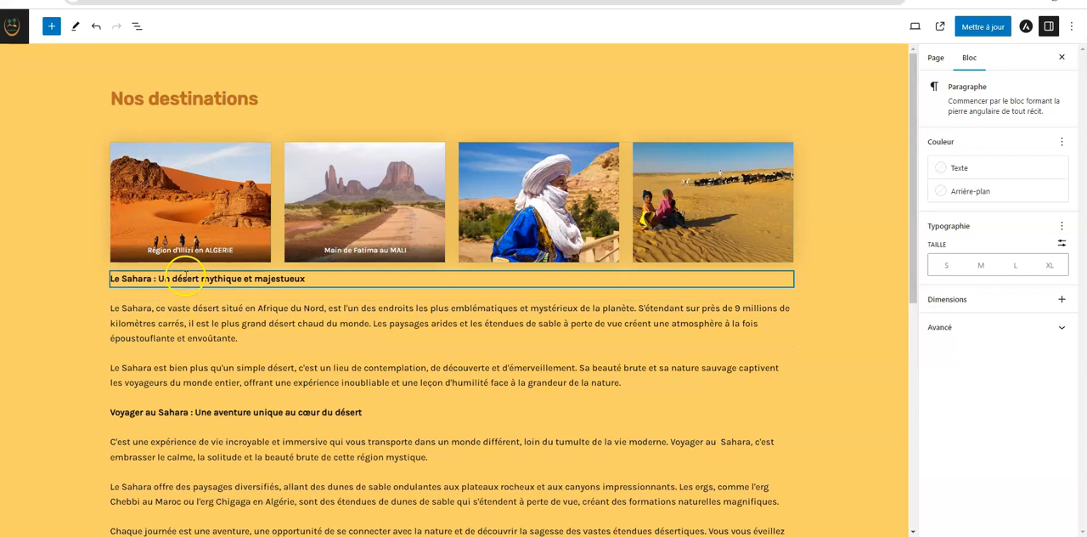
triple_click(185, 278)
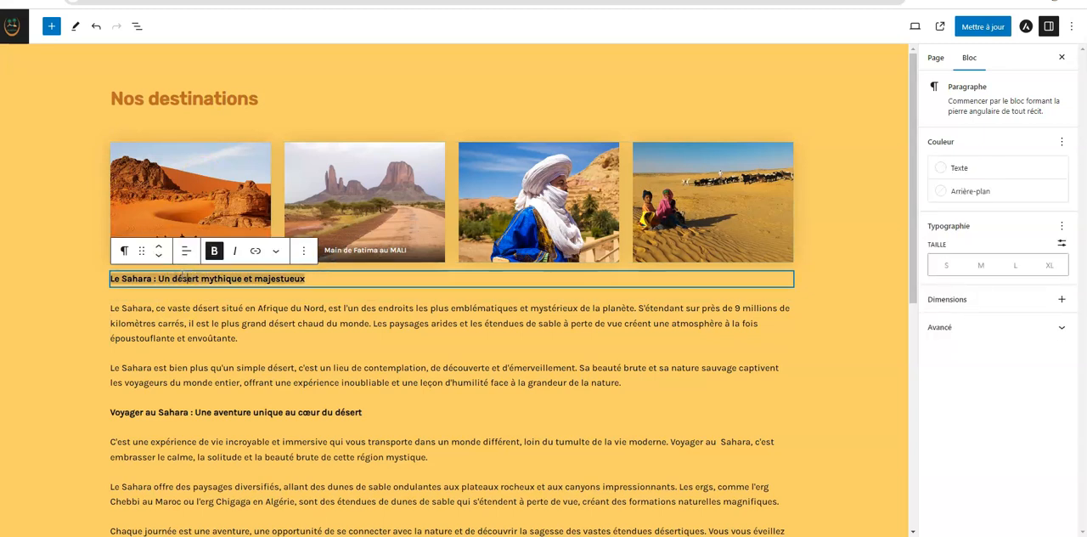
click(125, 252)
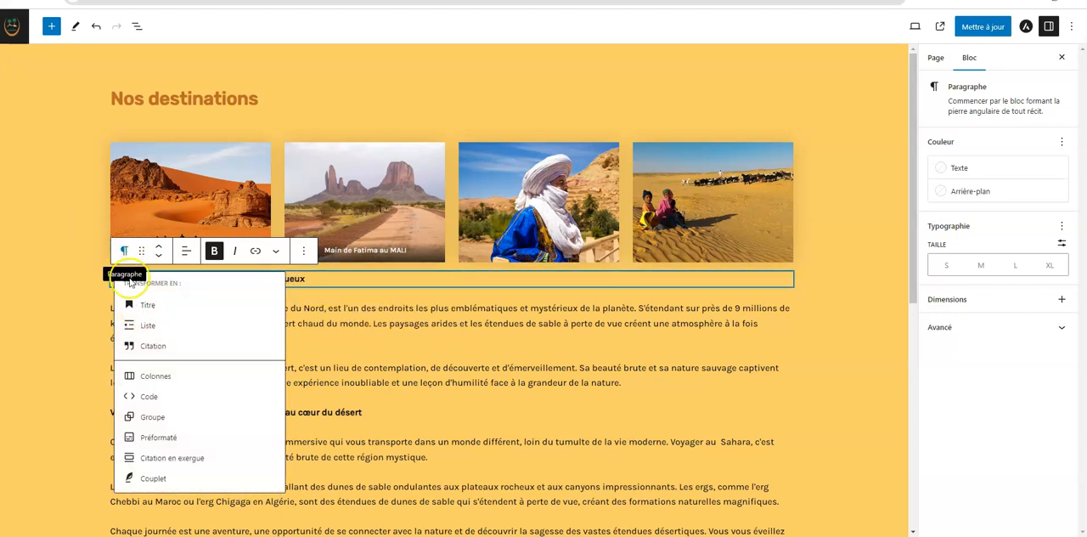
click(147, 304)
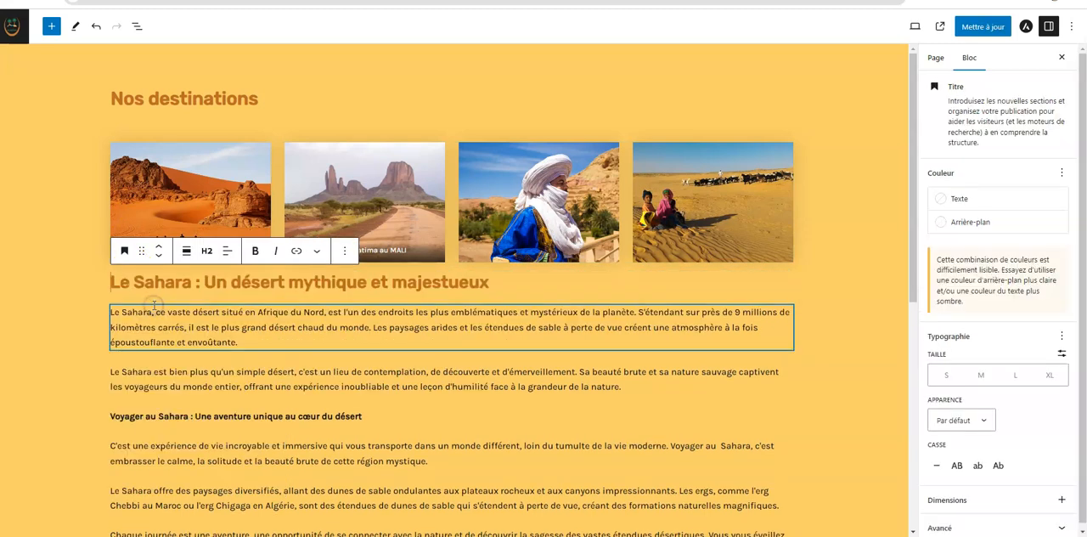
triple_click(198, 282)
key(ctrl+b)
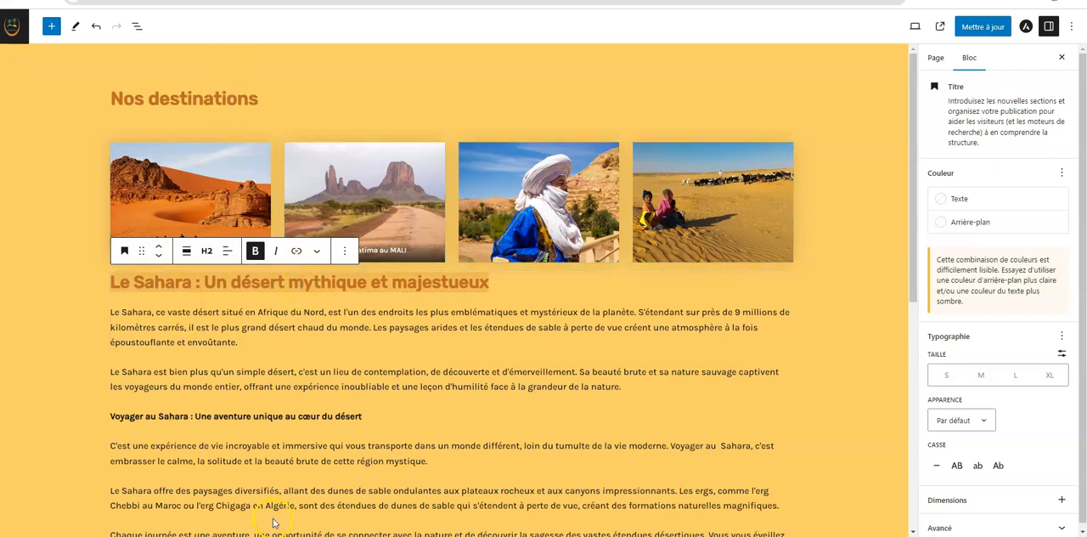
Convert the paragraph "Voyager au Sahara : Une aventure unique au cœur du désert" into an H2 heading
triple_click(181, 416)
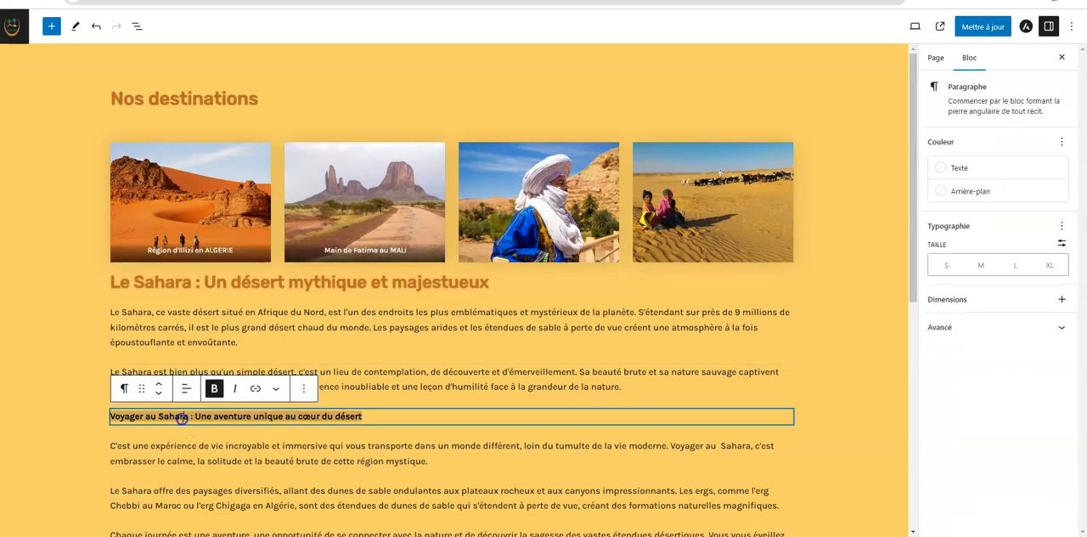
click(125, 389)
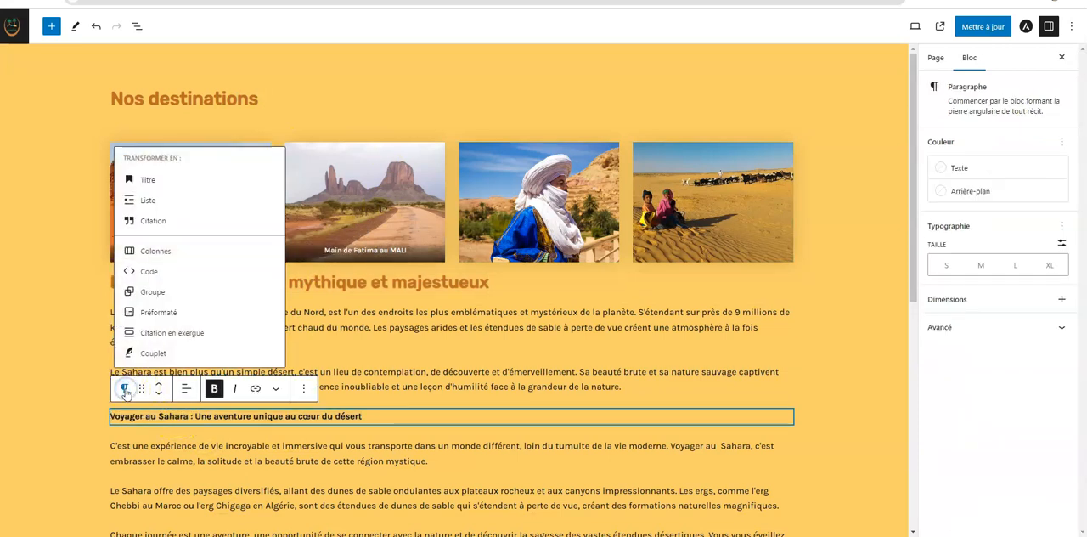
click(158, 179)
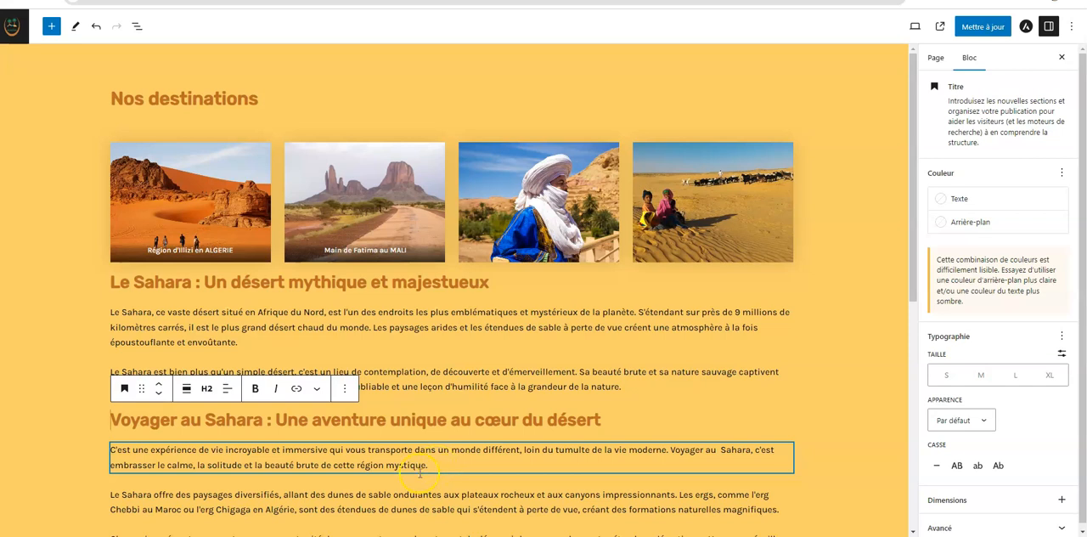
Insert a heading "Découvrir des paysages à couper le souffle" above the paragraph starting "Le Sahara offre des paysages diversifiés"
scroll(291, 482, down, 2)
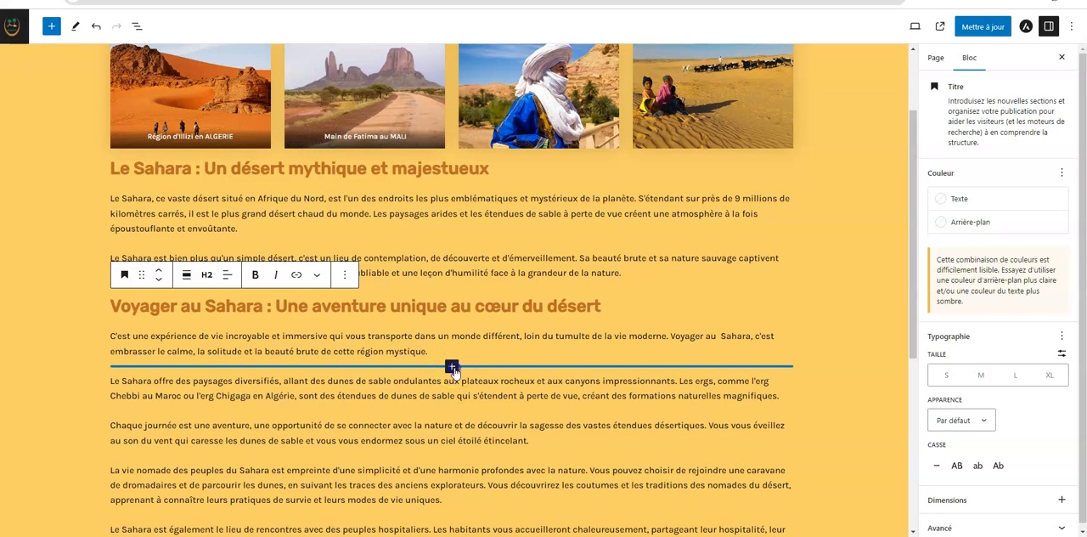
click(453, 368)
click(453, 241)
click(135, 387)
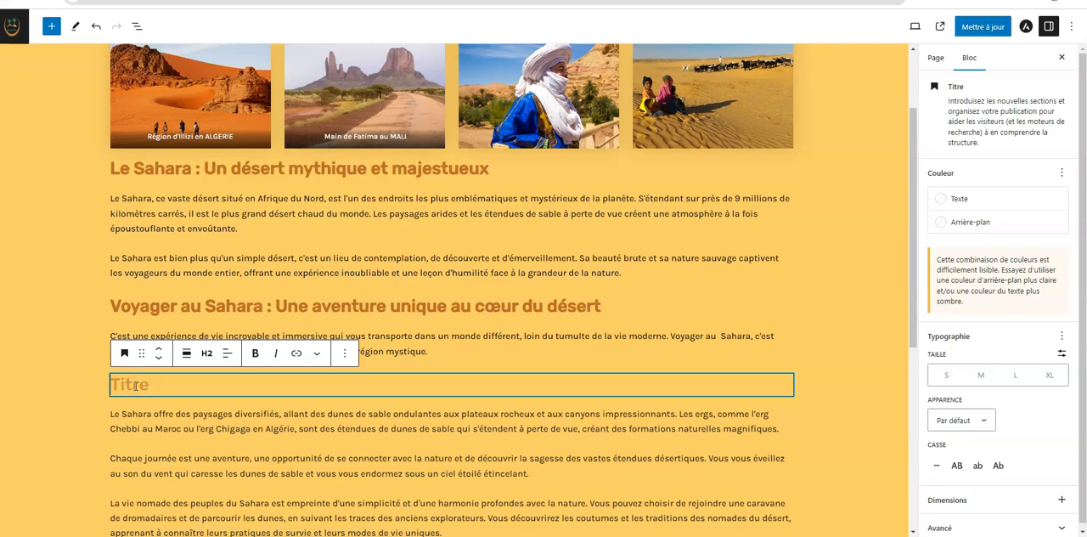
scroll(135, 387, down, 1)
text(Voyu)
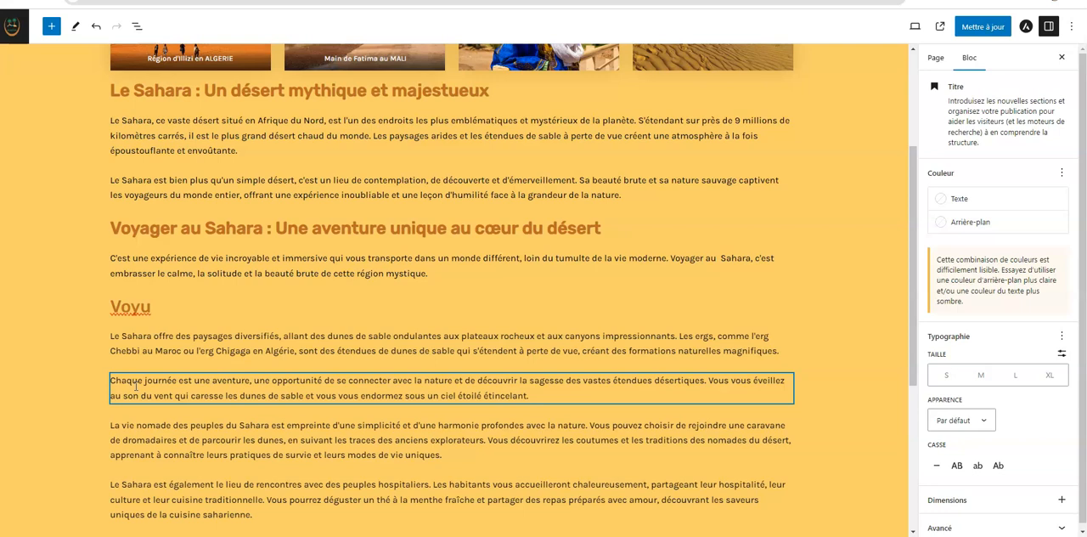
key(BackSpace)
key(BackSpace)
key(BackSpace)
key(BackSpace)
text(Découvrir)
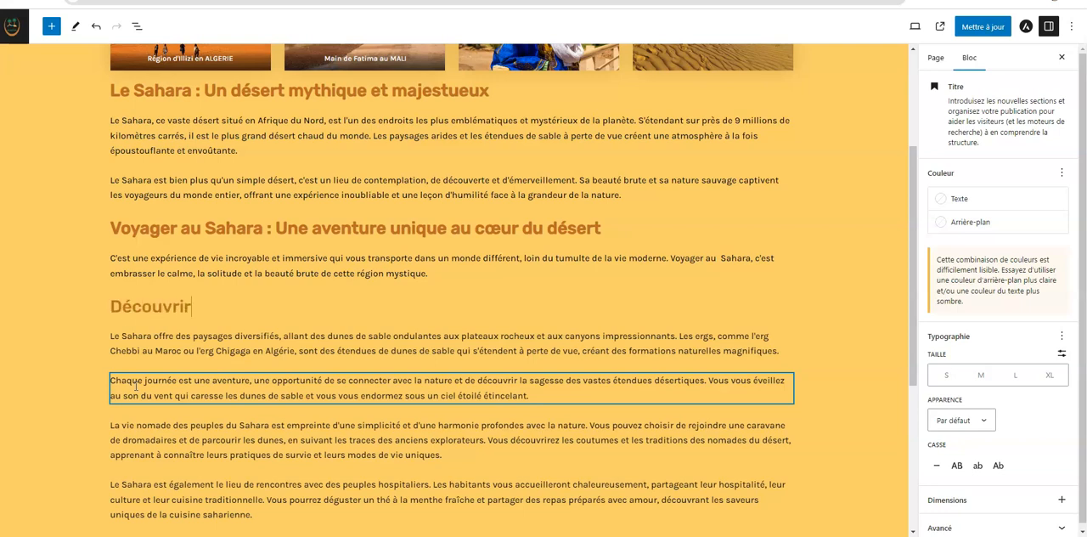
text( des pays)
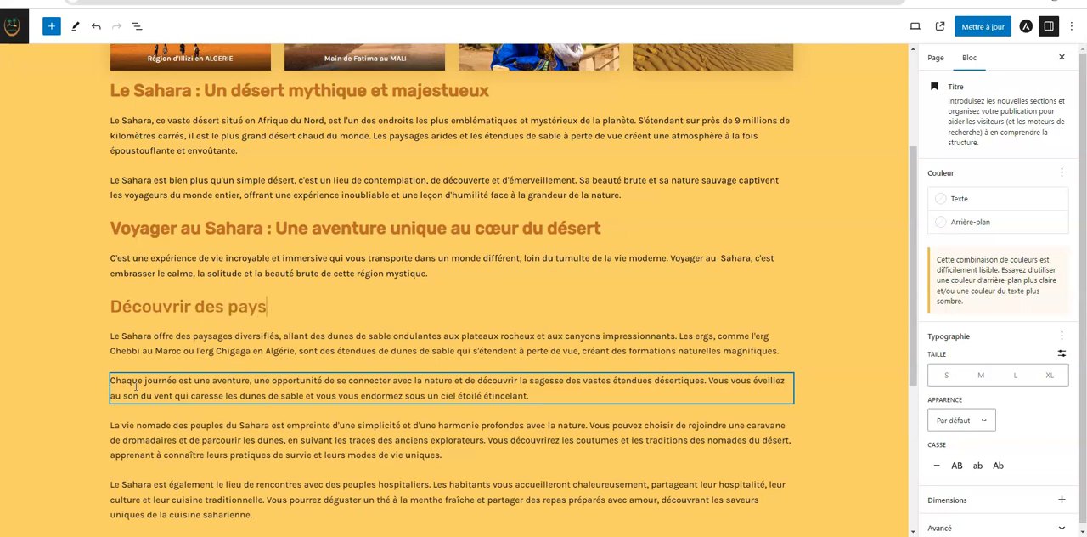
text(ages à couper le so)
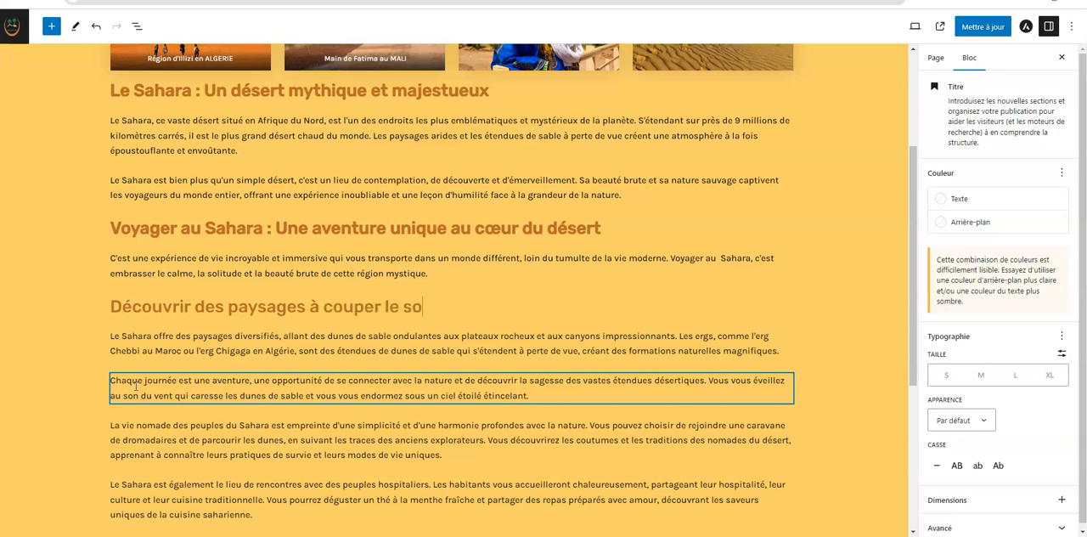
text(uffle)
Set the "Découvrir des paysages à couper le souffle" heading to level H3
click(252, 307)
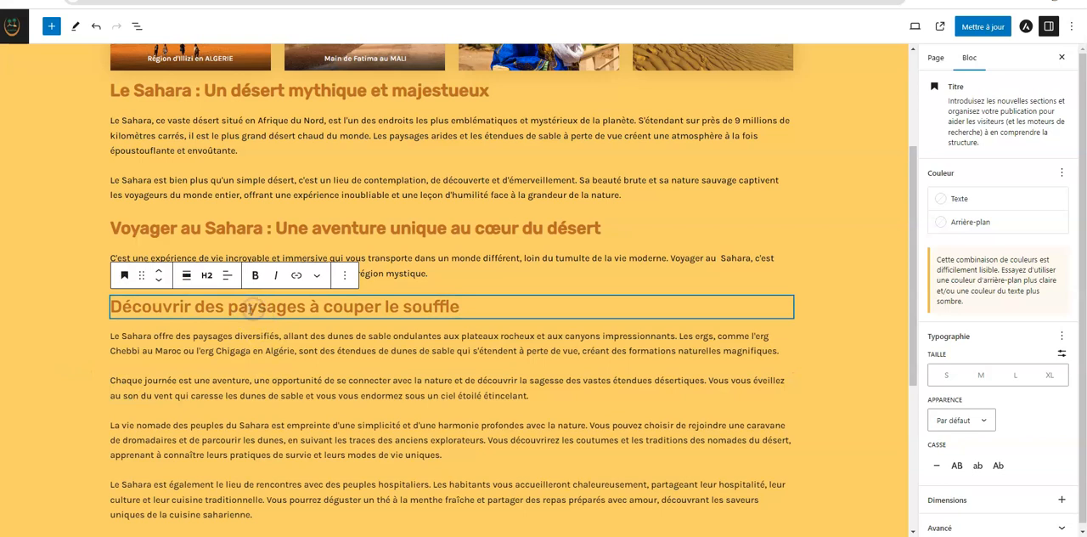
click(207, 277)
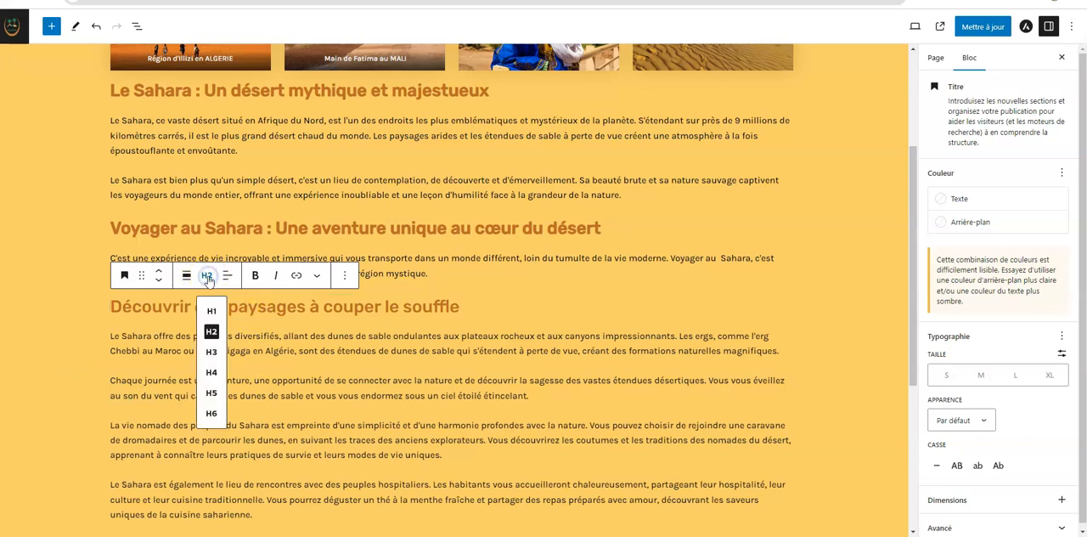
click(212, 352)
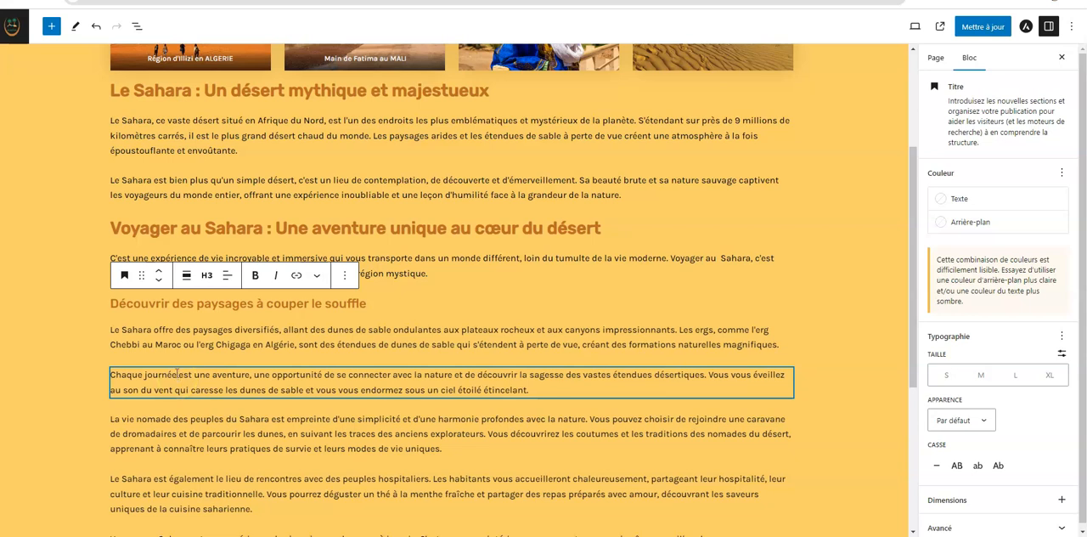
Insert an H3 heading "Vivre des moments magiques" above the paragraph starting "Chaque journée est une aventure"
mouse_move(391, 364)
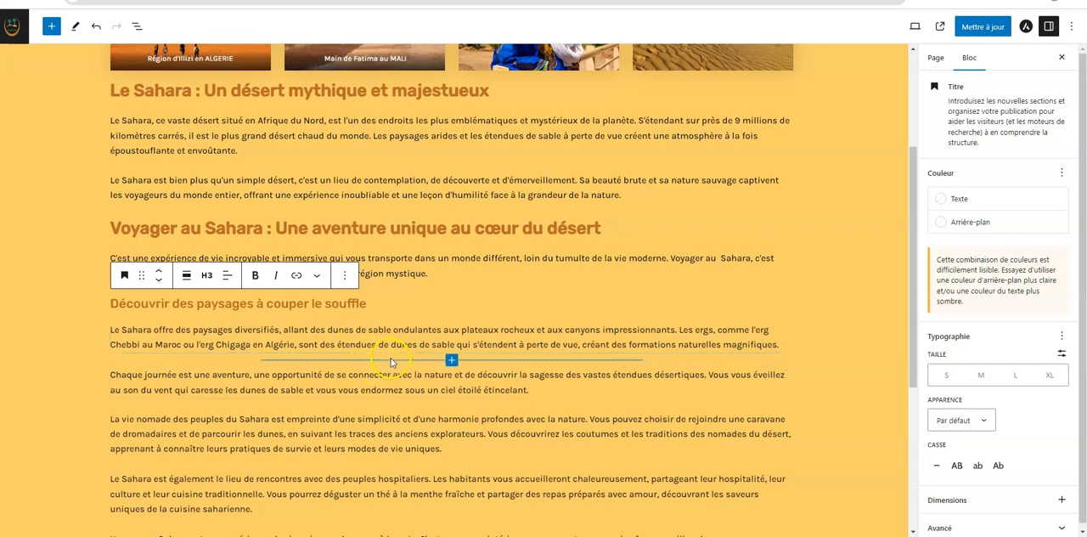
click(452, 361)
click(453, 226)
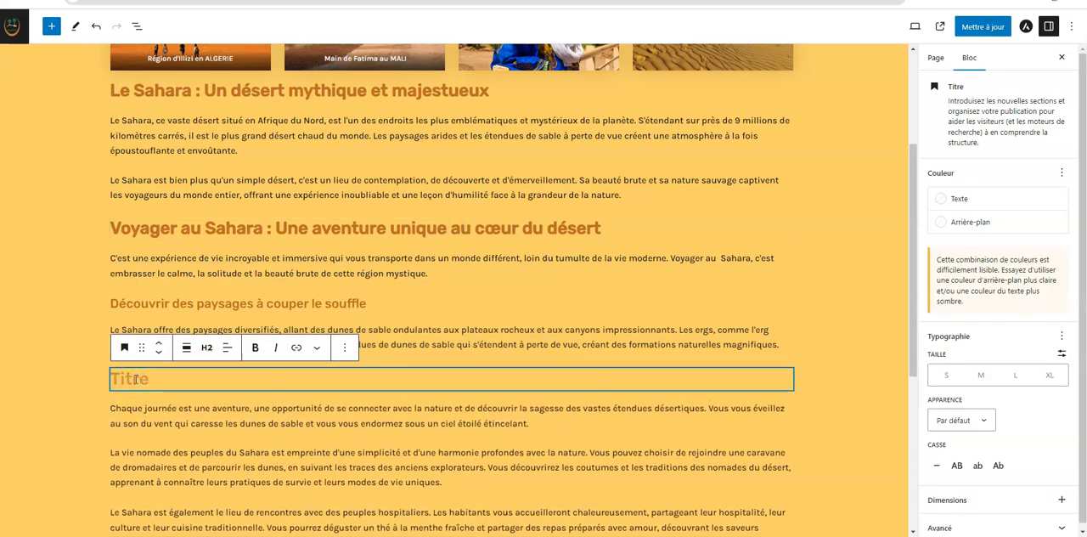
scroll(136, 380, down, 1)
text(Viv)
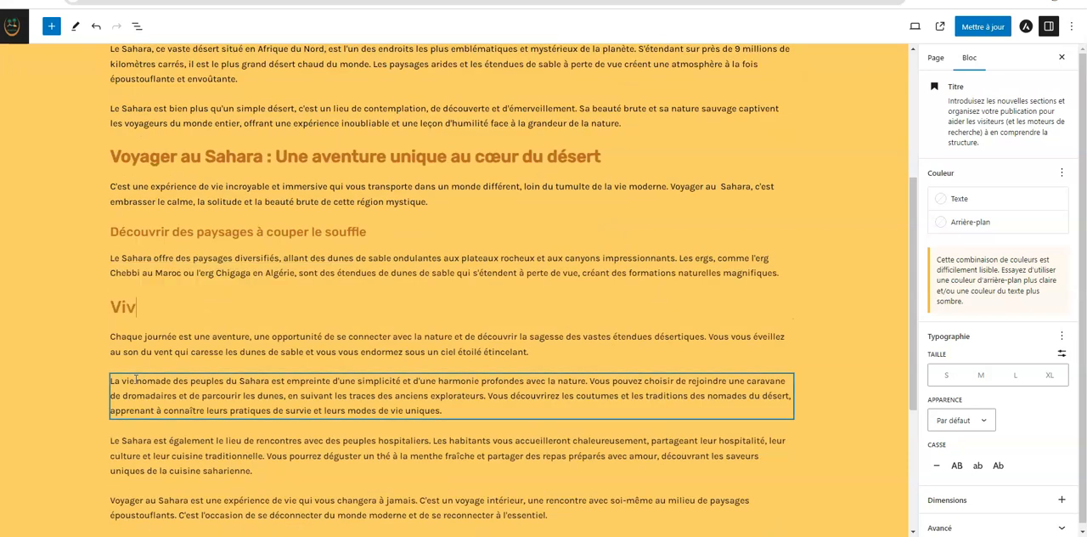
text(re des moments )
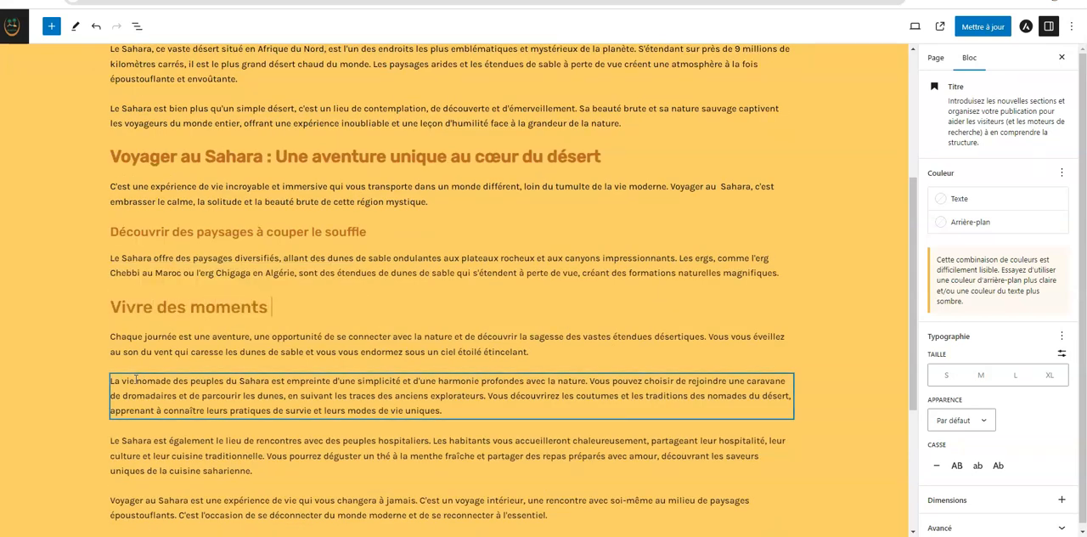
text(m)
key(BackSpace)
text(magiques)
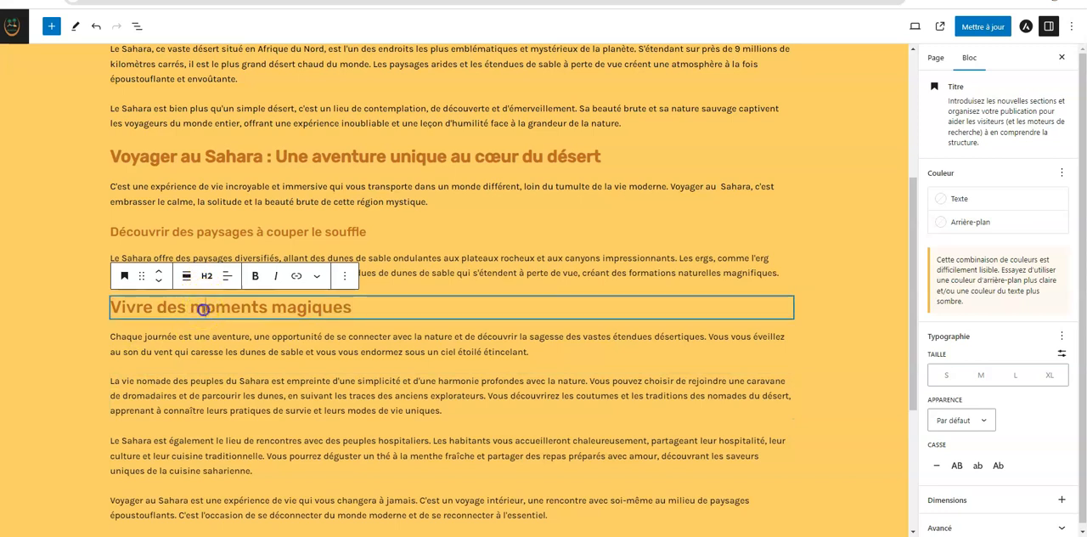
click(206, 276)
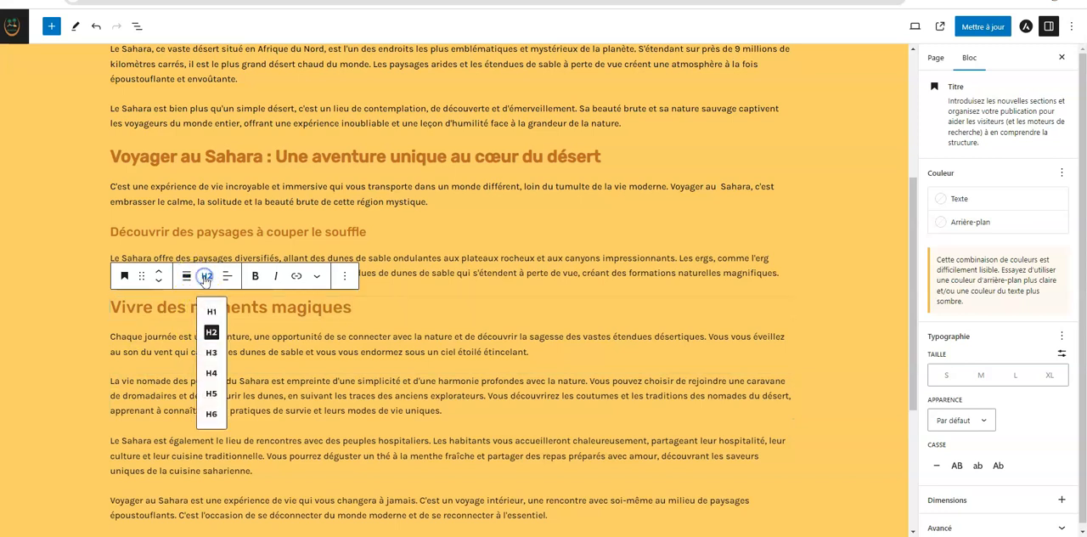
click(212, 352)
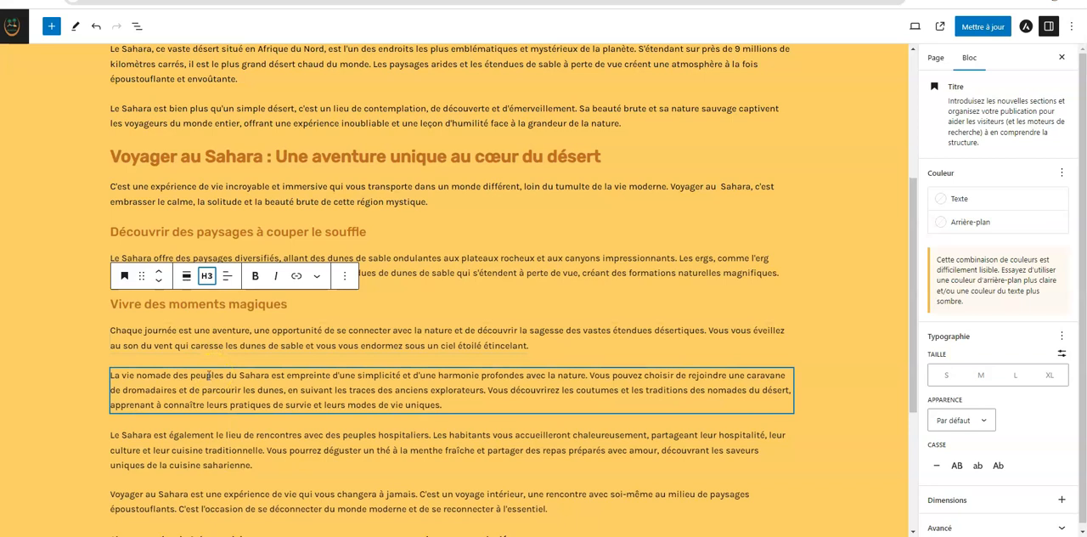
Insert a heading "Rencontrer les populations locales" above the paragraph starting "La vie nomade des peuples du Sahara"
click(451, 360)
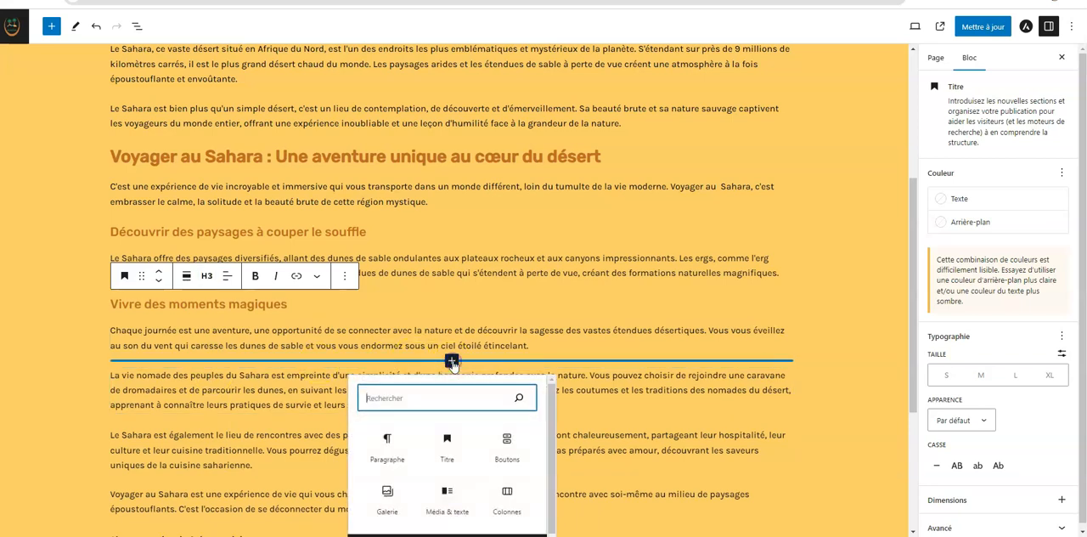
click(448, 443)
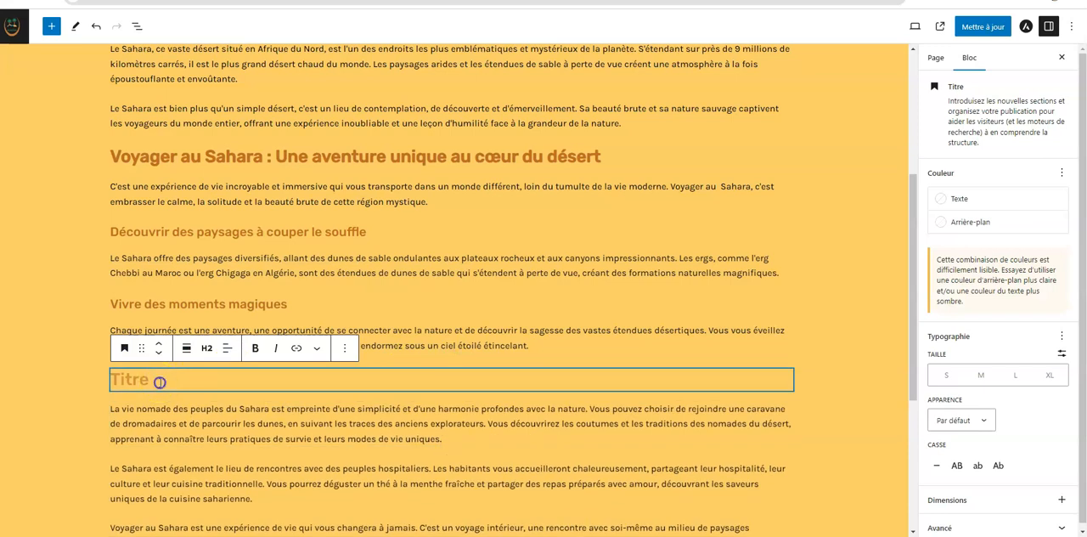
text(R)
scroll(160, 382, down, 1)
text(encotre)
key(BackSpace)
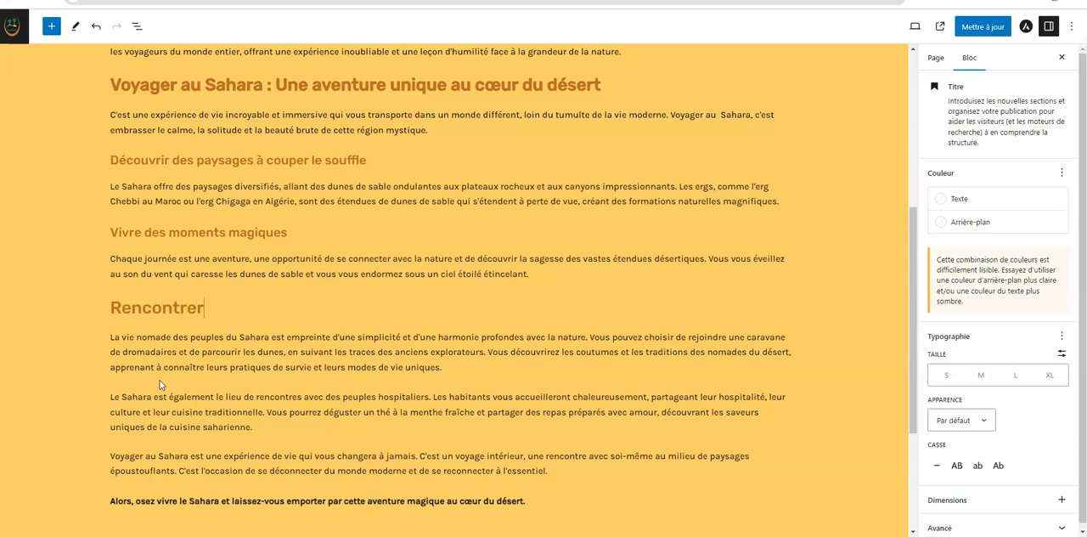
text(s populations locales)
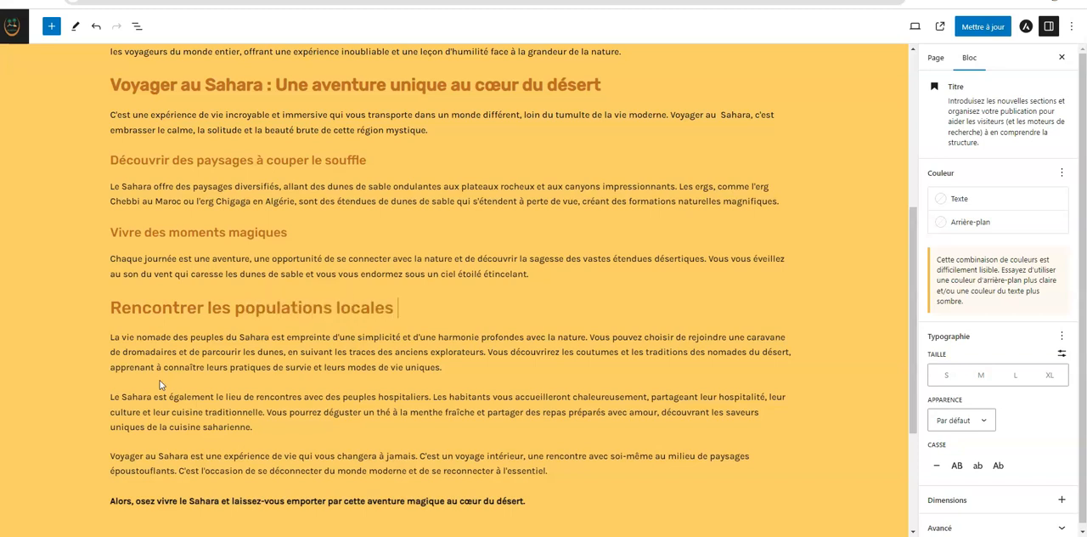
Set the "Rencontrer les populations locales" heading to level H3
drag(121, 308, 414, 312)
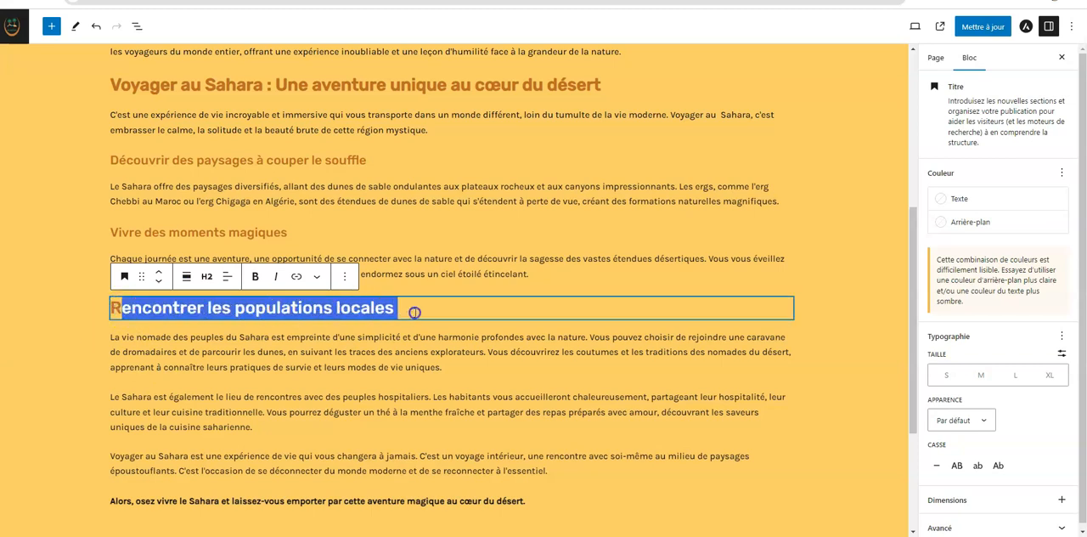
click(208, 277)
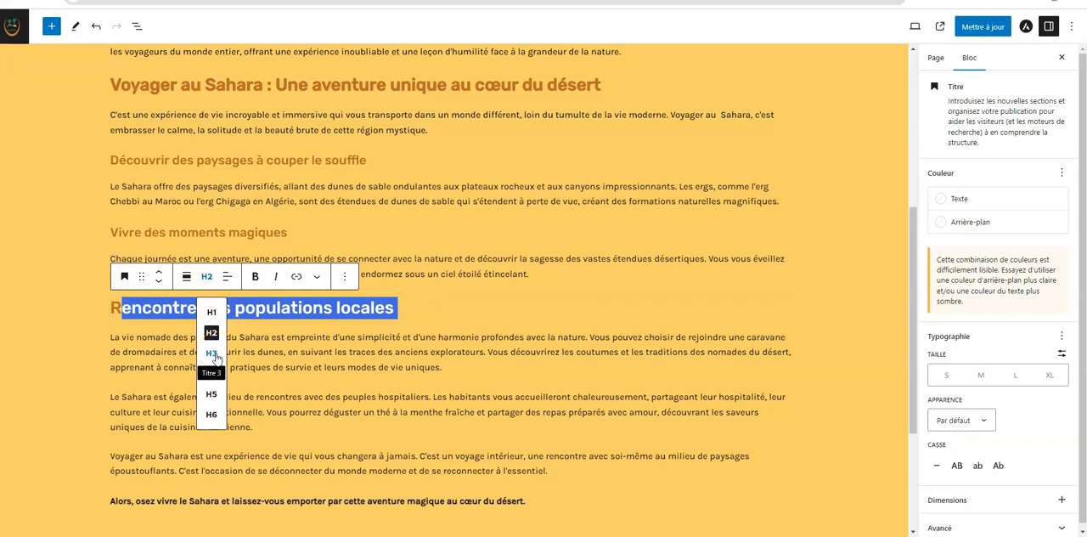
click(534, 294)
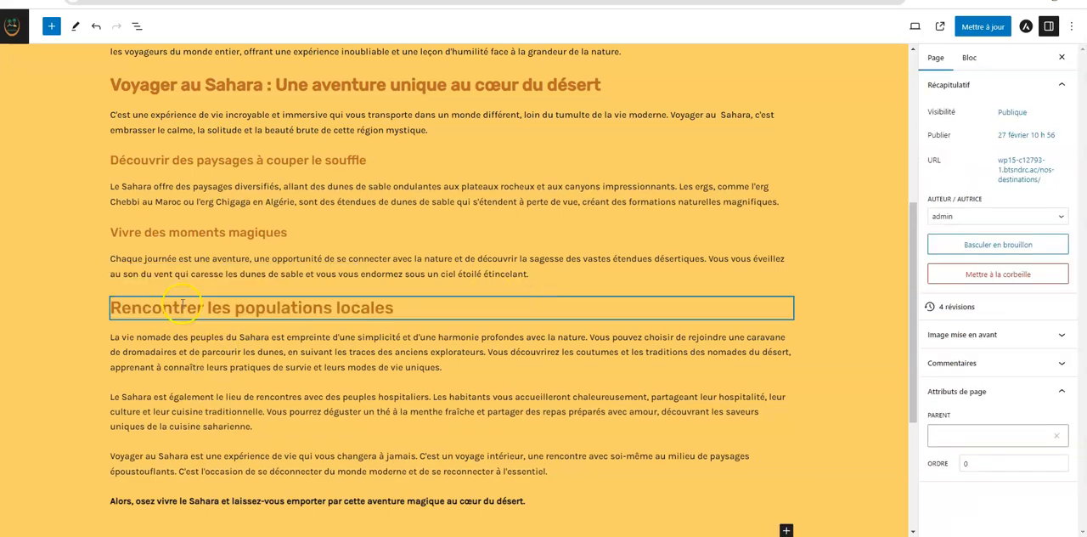
drag(110, 307, 517, 306)
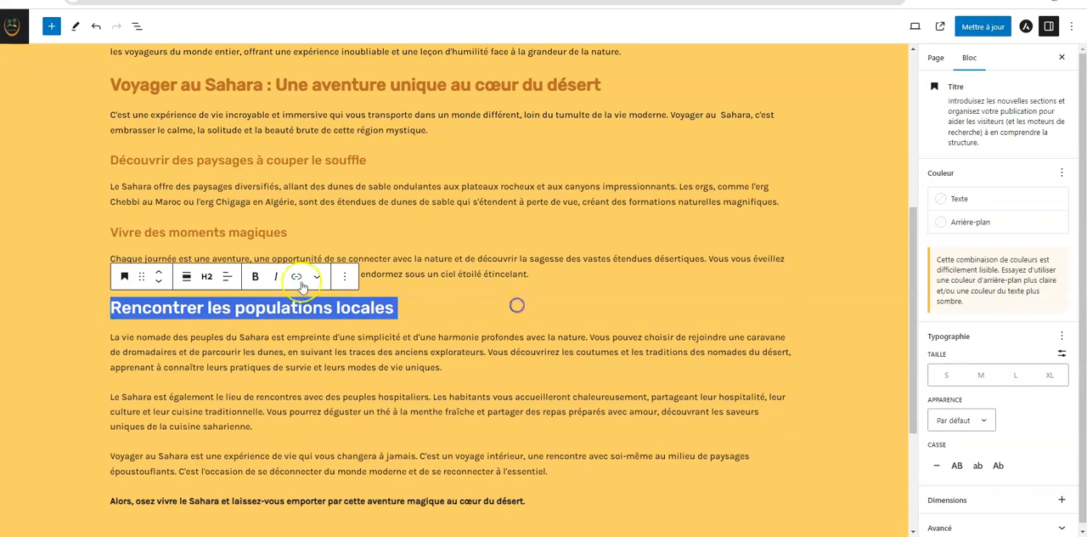
click(211, 279)
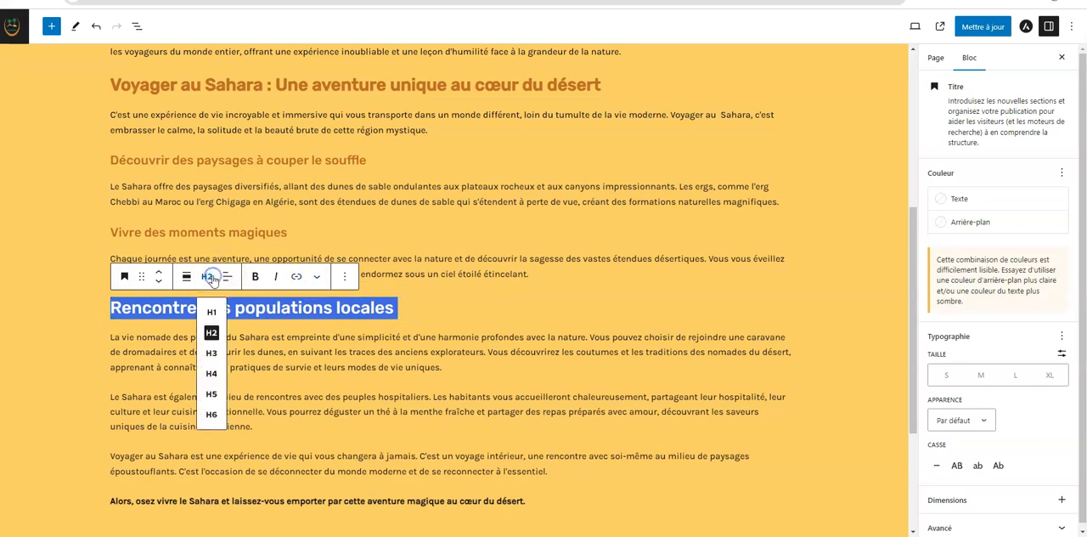
click(215, 355)
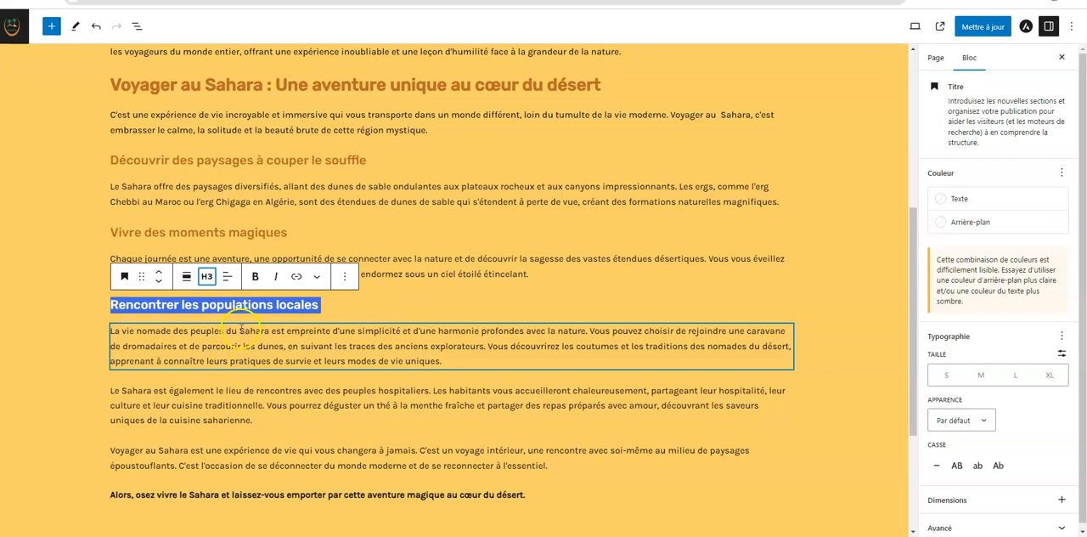
Center the bold closing paragraph starting "Alors, osez vivre le Sahara"
click(250, 495)
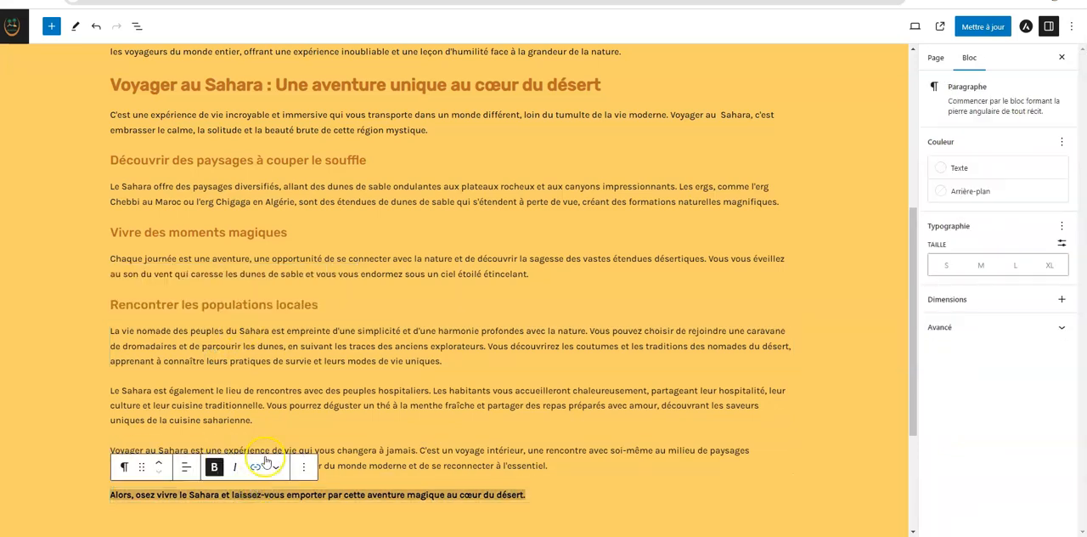
click(189, 467)
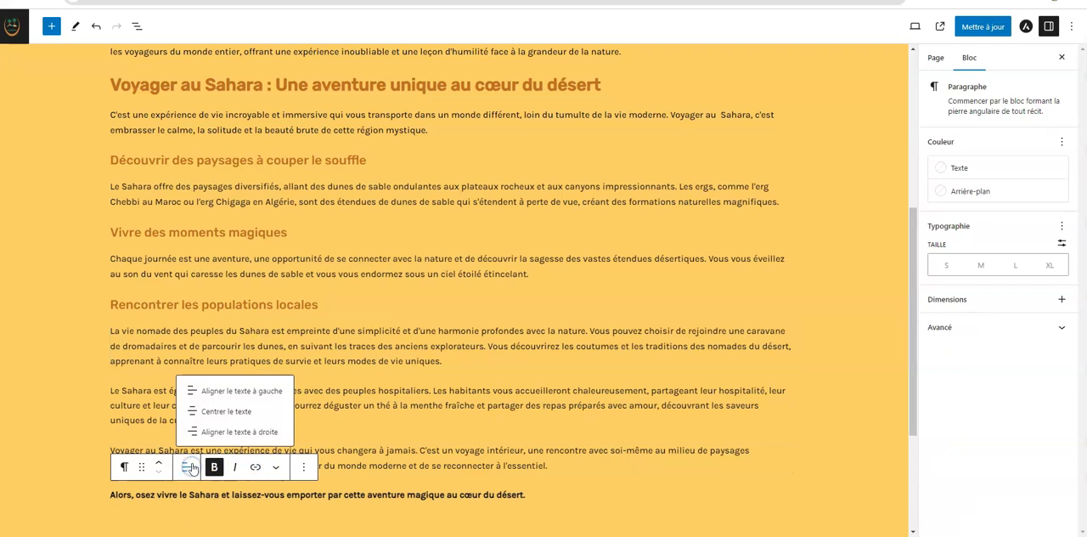
click(216, 410)
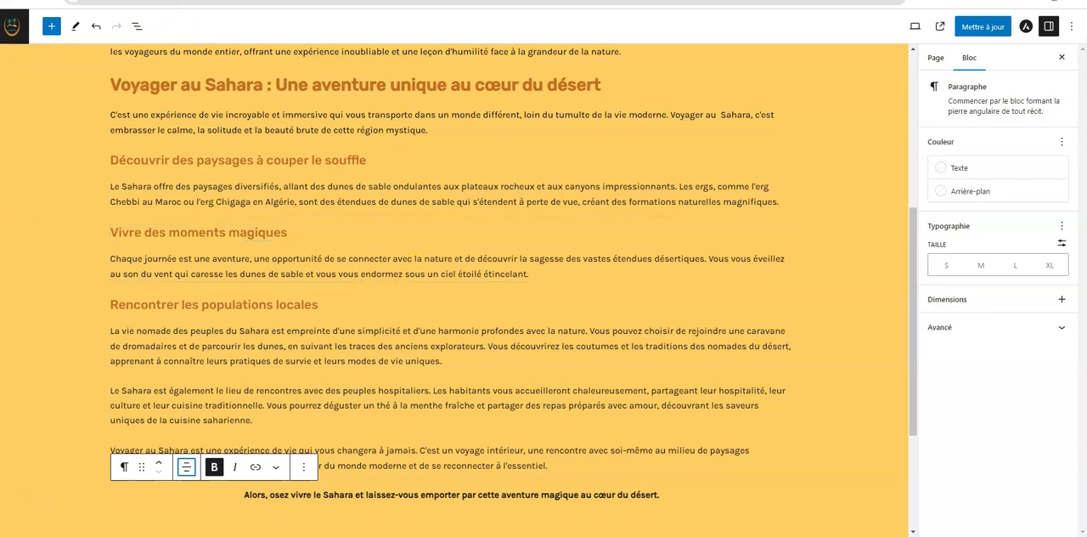
Review the heading hierarchy in the document overview's structure
click(138, 28)
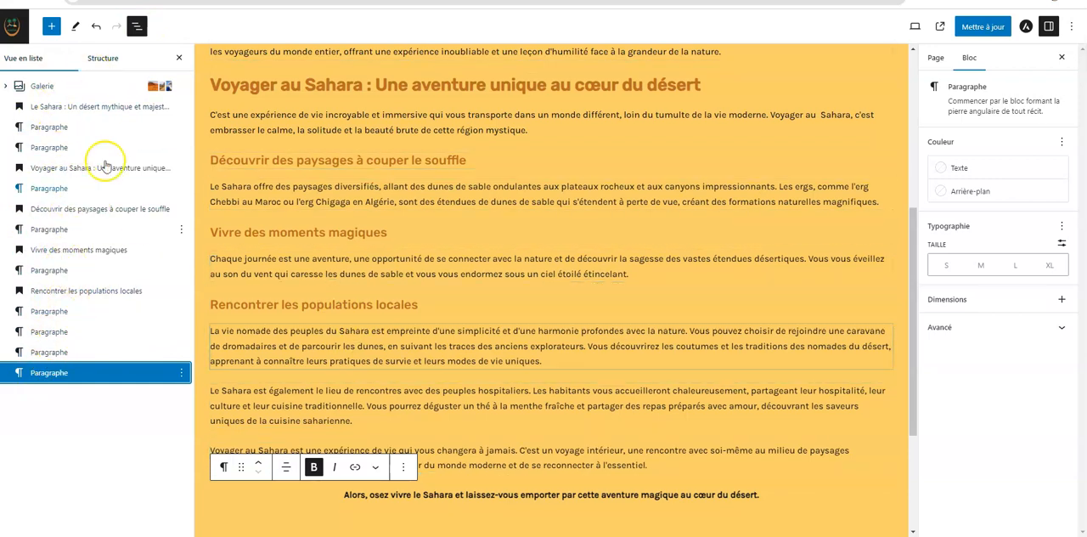
click(103, 58)
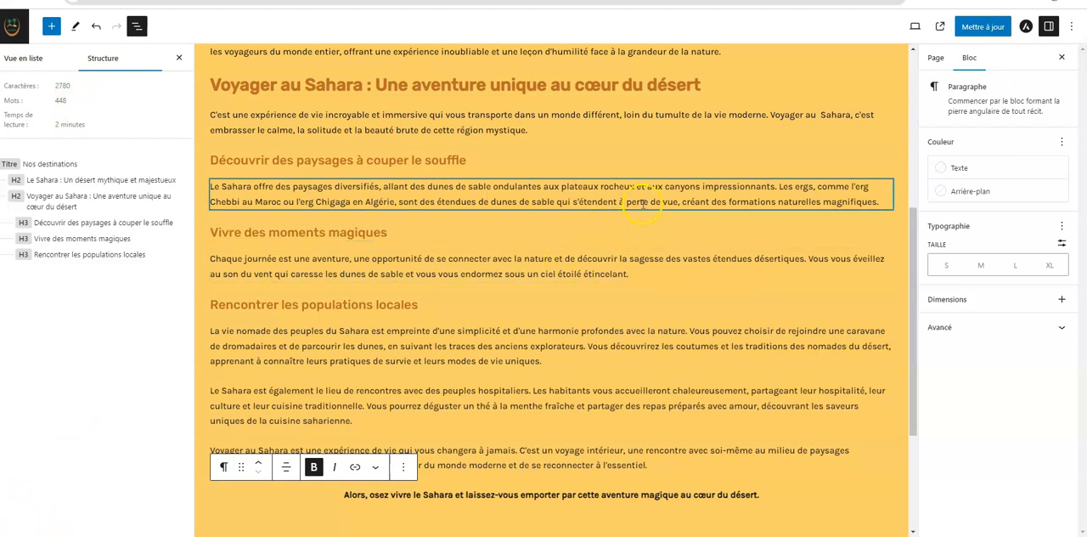
Update the Nos destinations page and review the published version
click(982, 28)
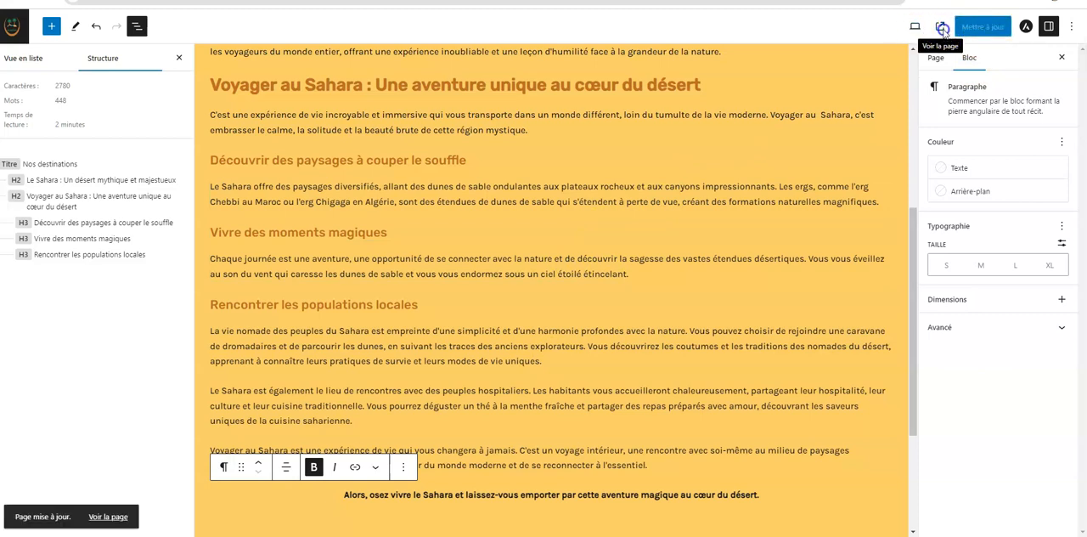
click(943, 30)
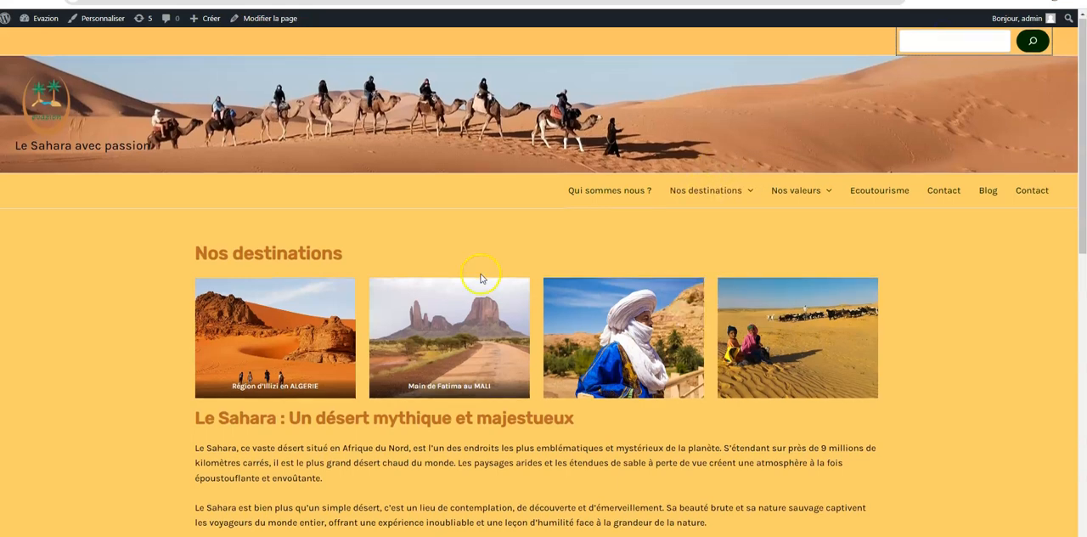
scroll(480, 279, down, 5)
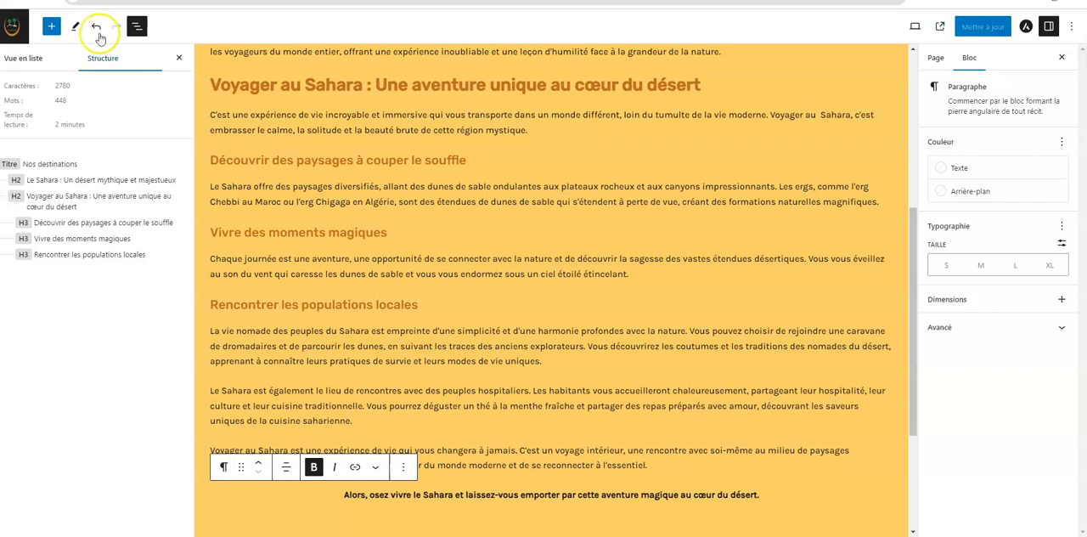
Close the document overview, and hide and restore the settings sidebar
click(178, 57)
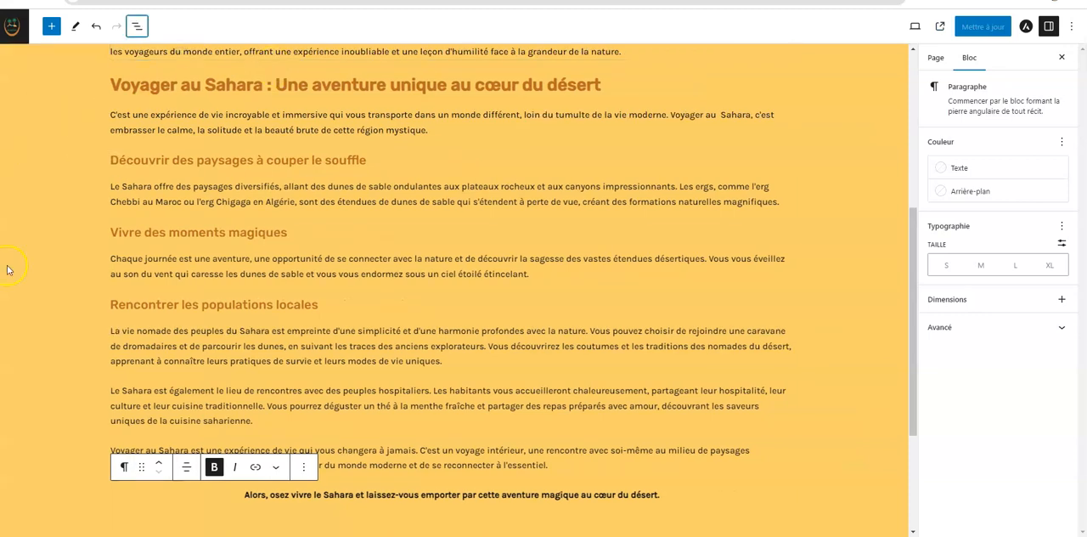
click(1050, 27)
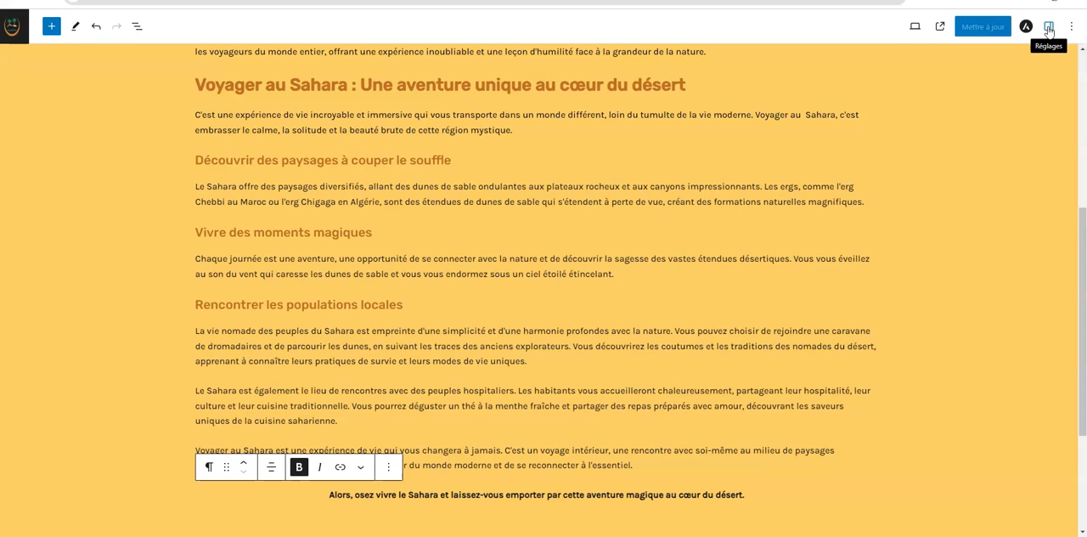
click(1050, 29)
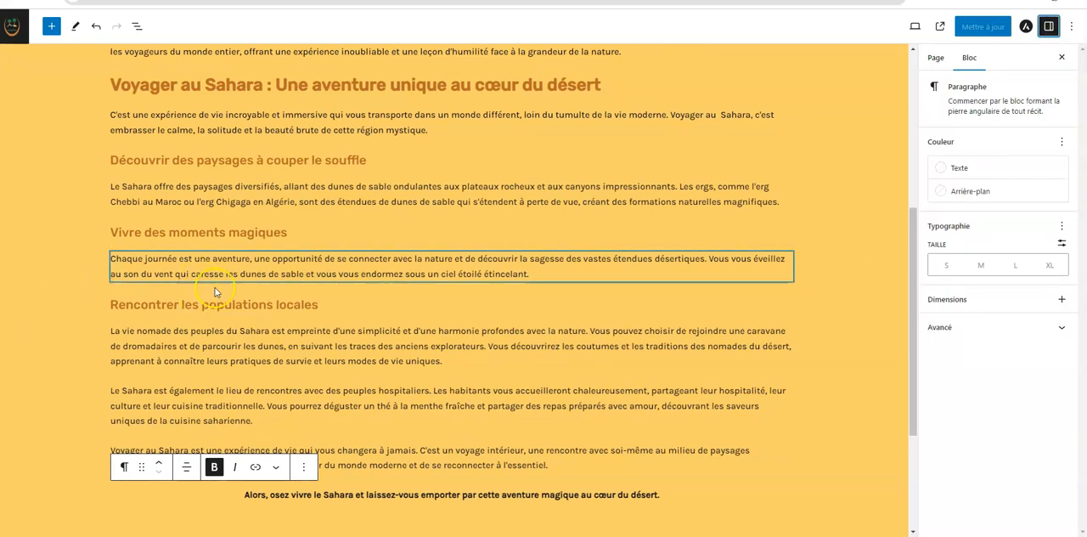
Set Evazion as the parent of the Nos destinations page in its page attributes
scroll(337, 181, up, 5)
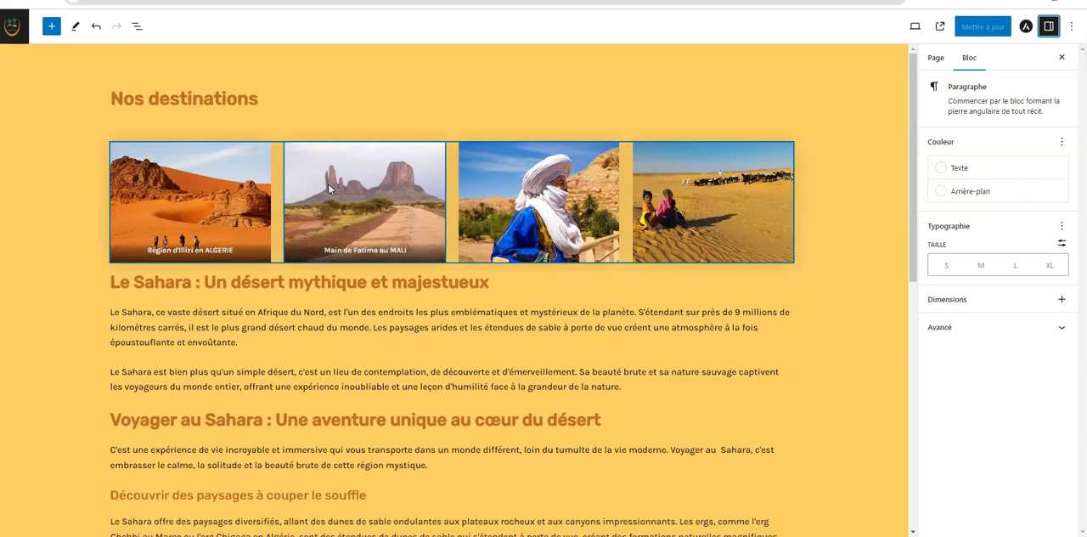
click(197, 166)
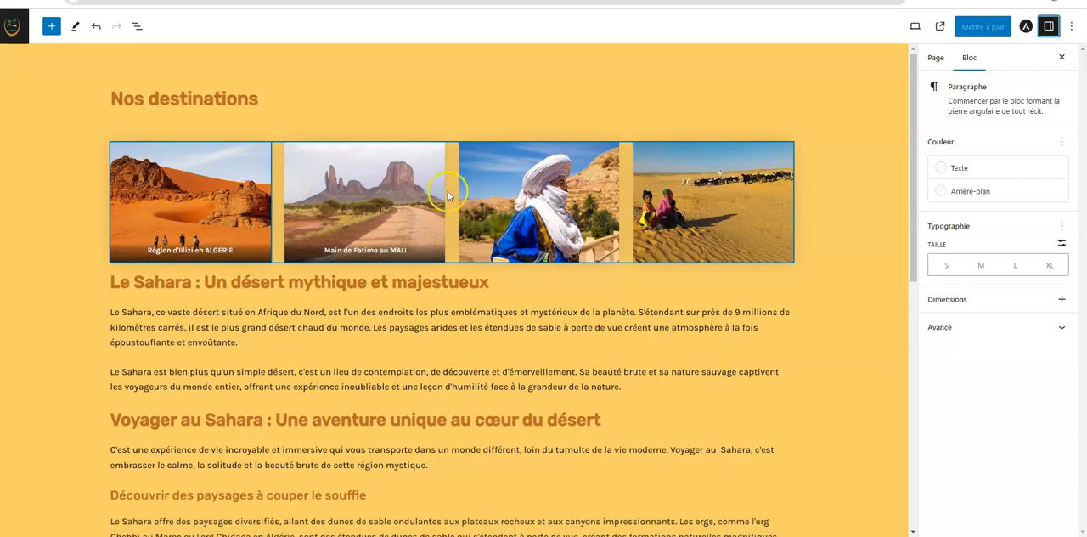
click(937, 64)
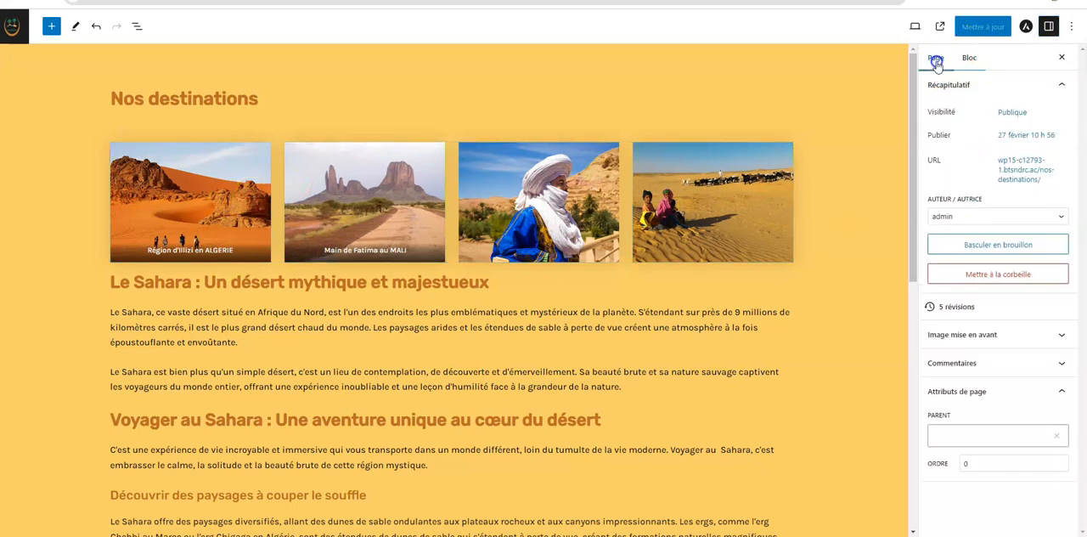
click(983, 435)
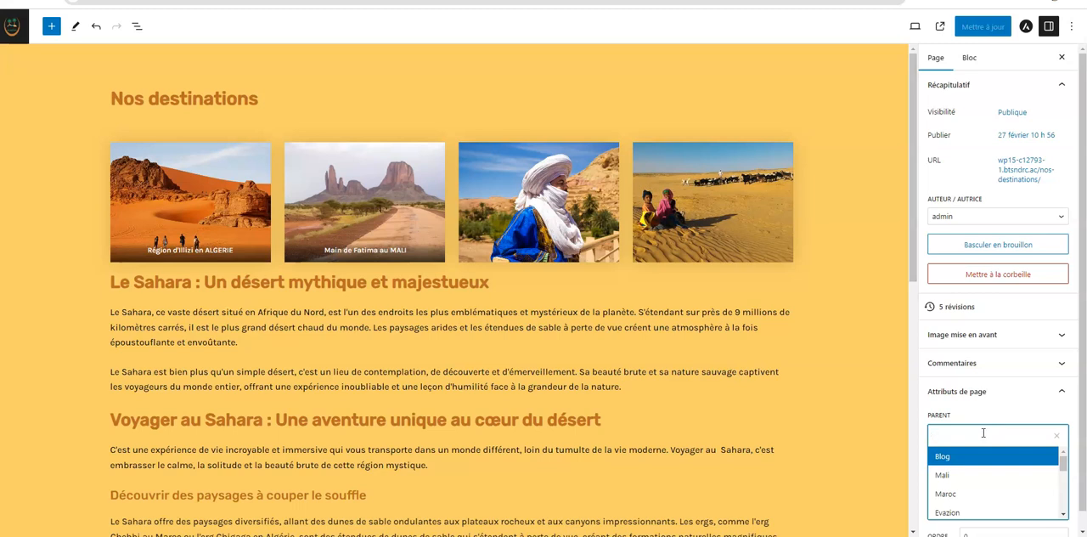
click(966, 512)
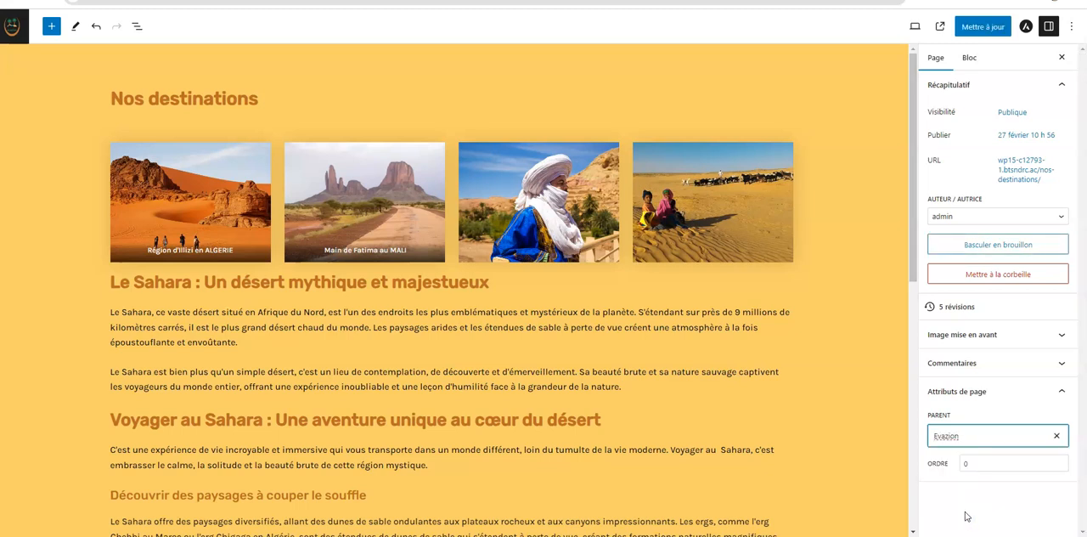
click(970, 58)
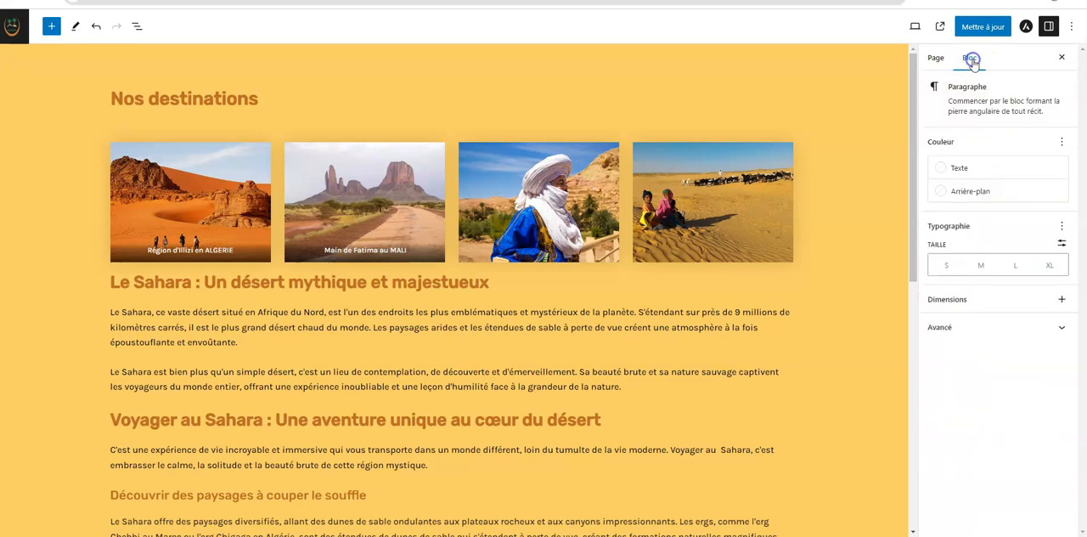
click(935, 58)
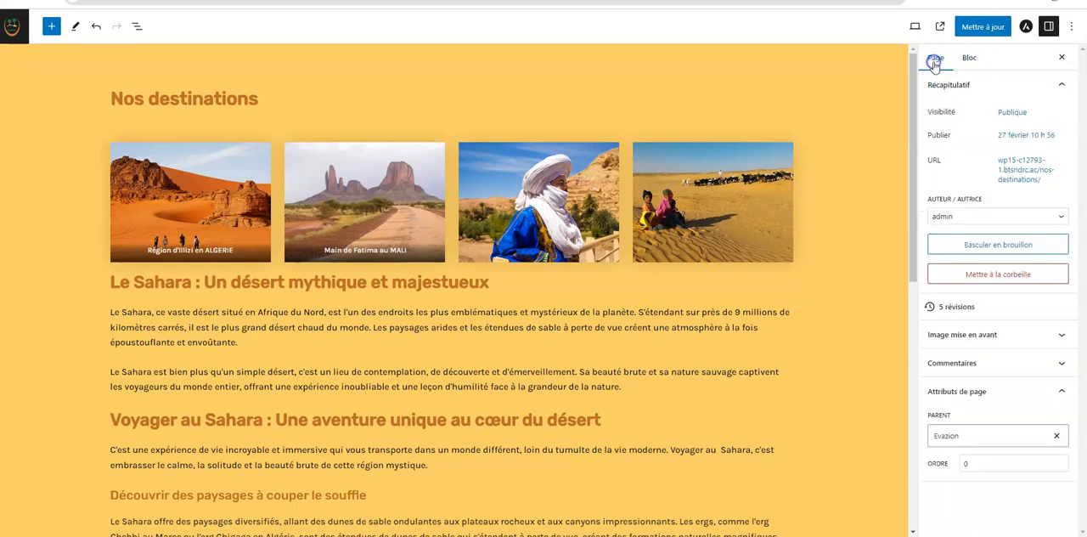
Set the media library image Tunisie-Desert-1.jpg as the page's featured image
click(992, 337)
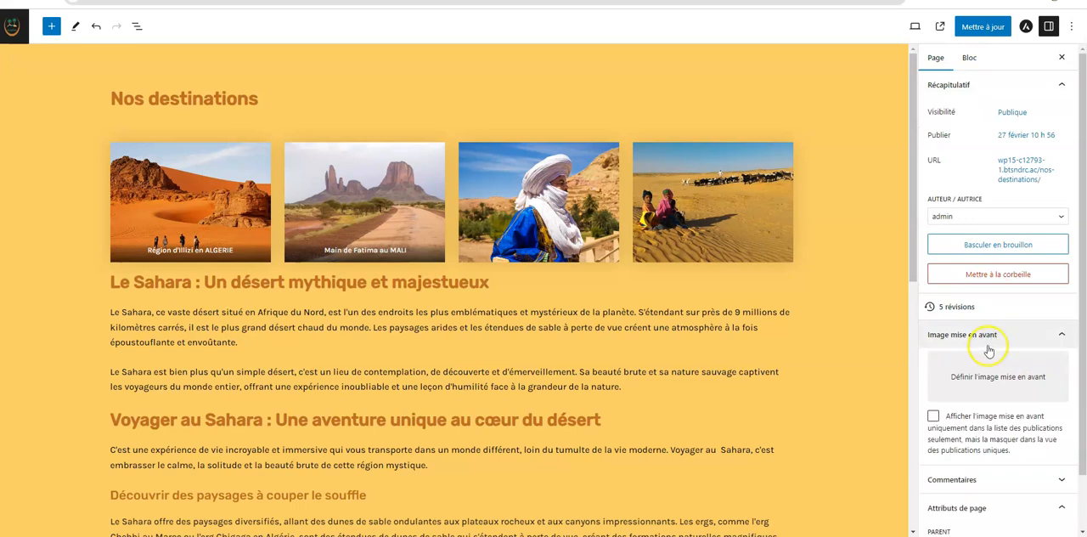
click(998, 382)
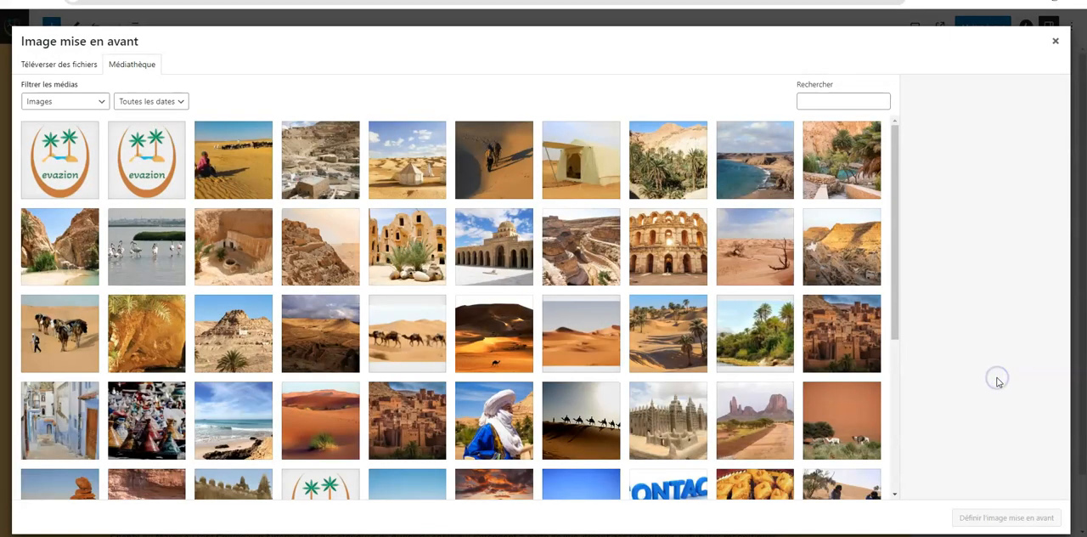
click(775, 258)
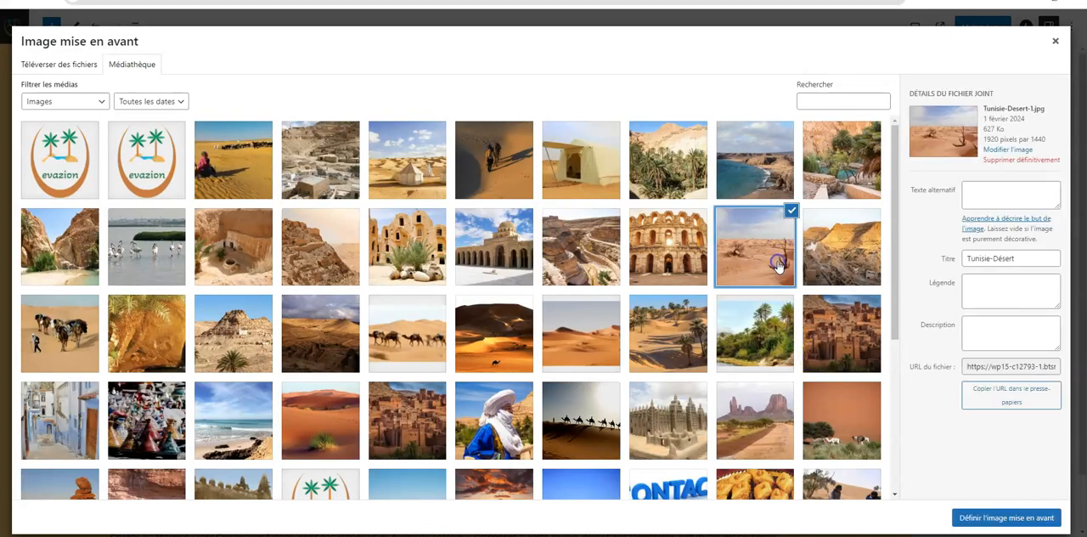
click(1028, 520)
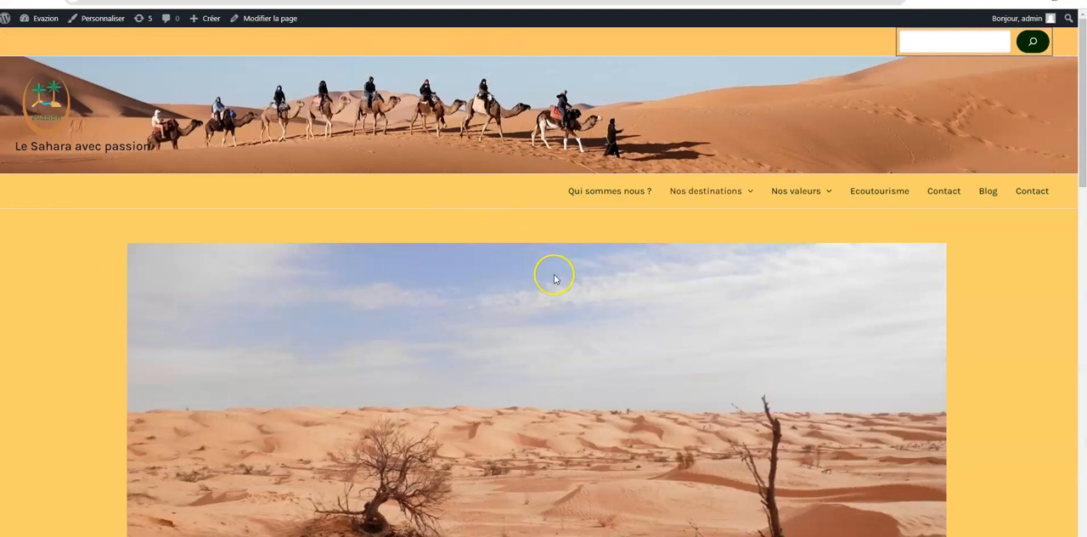
Check the featured image on the published page and restrict its display to publication lists, hiding it on single publications
scroll(554, 278, down, 3)
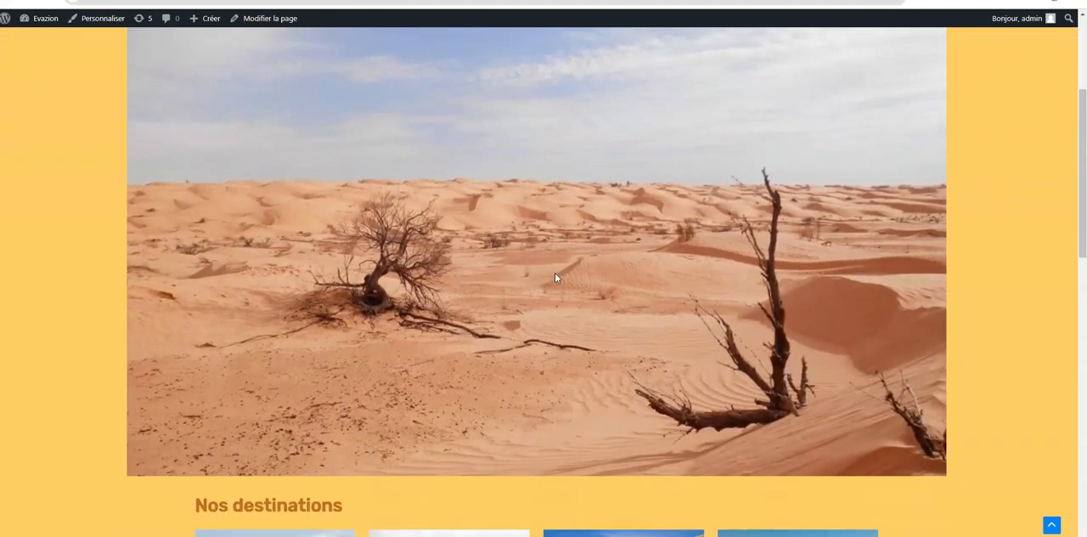
scroll(556, 277, down, 3)
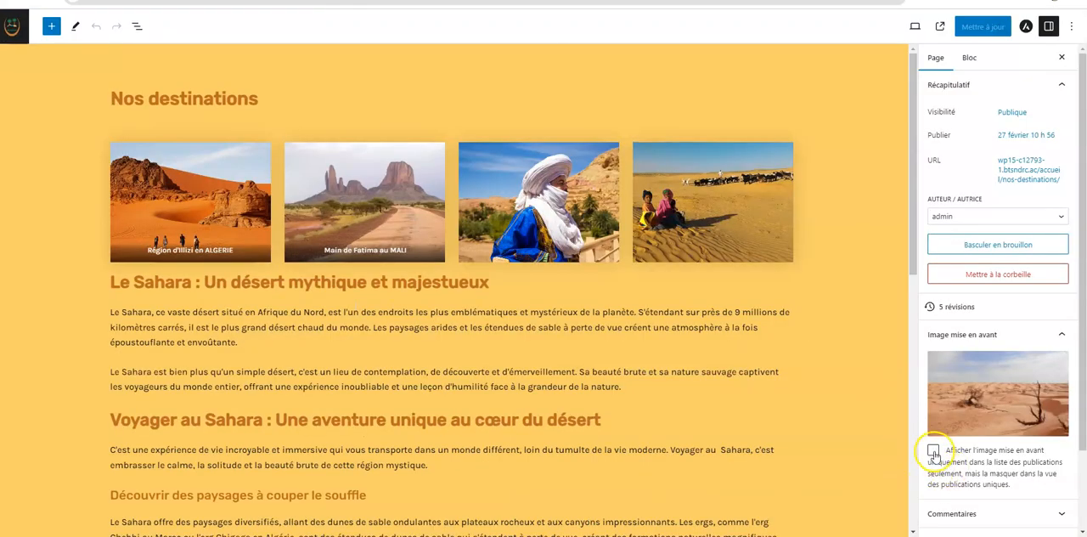
click(934, 451)
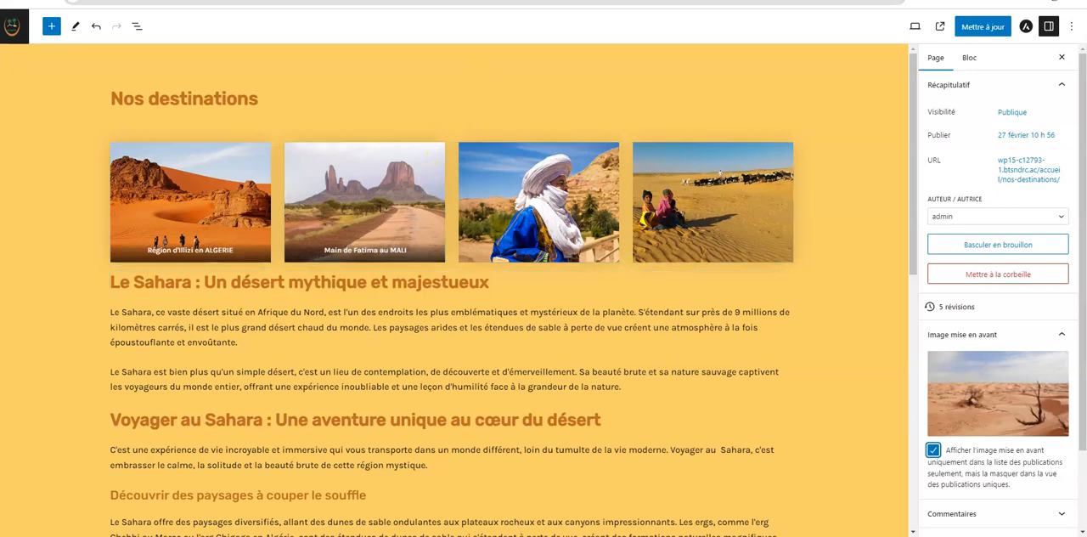
Update the Nos destinations page and check the published version for the hidden featured image and the scroll-to-top button
click(986, 26)
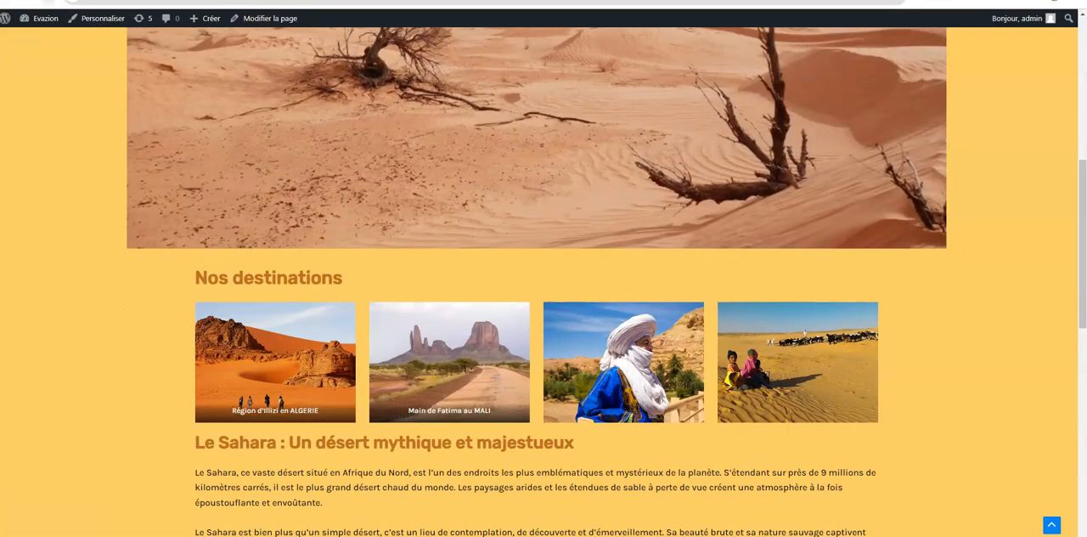
scroll(607, 376, down, 5)
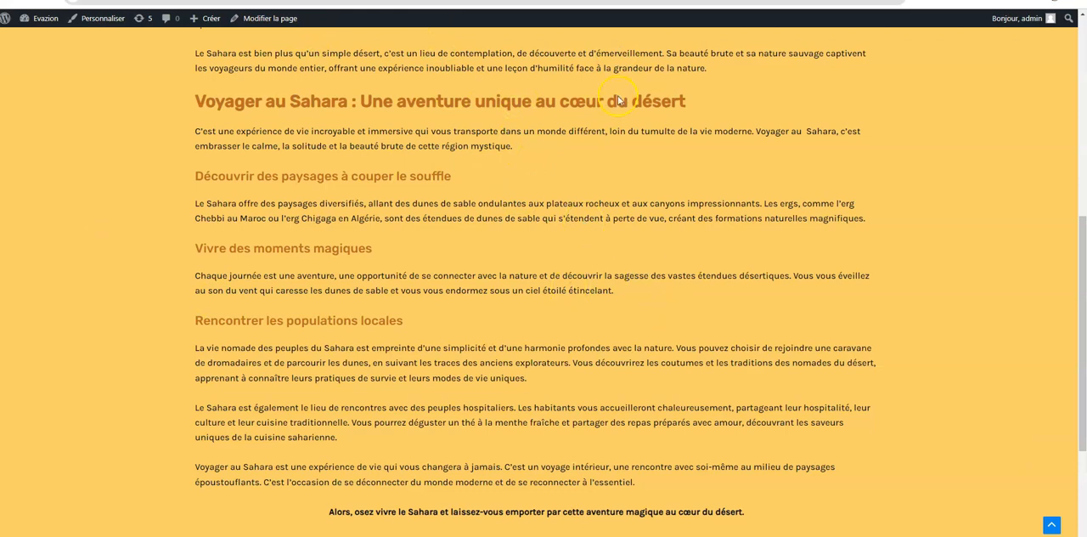
click(1052, 525)
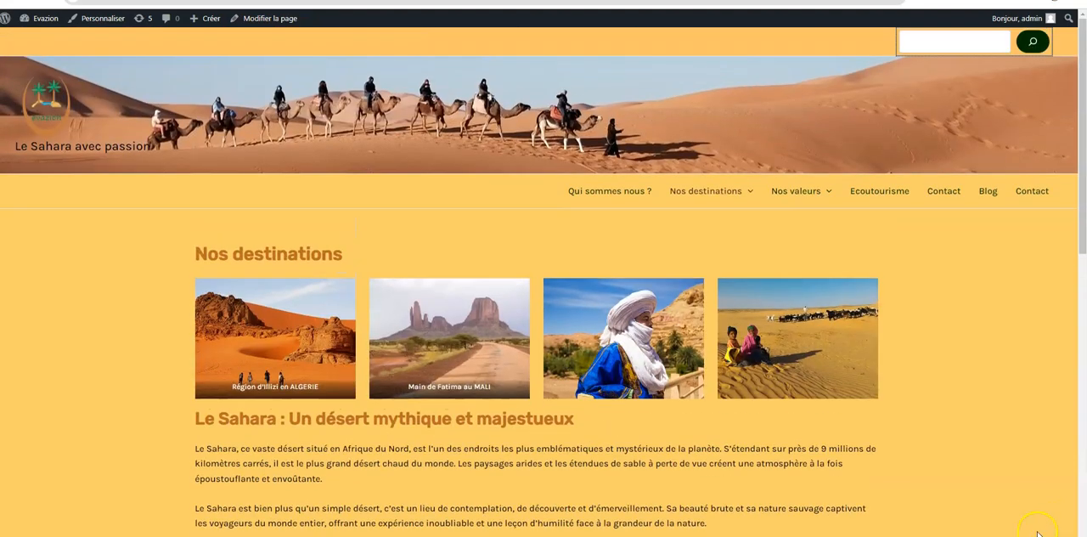
Switch to the site dashboard and open the Retour en haut settings among the theme customizer's Global options
click(70, 527)
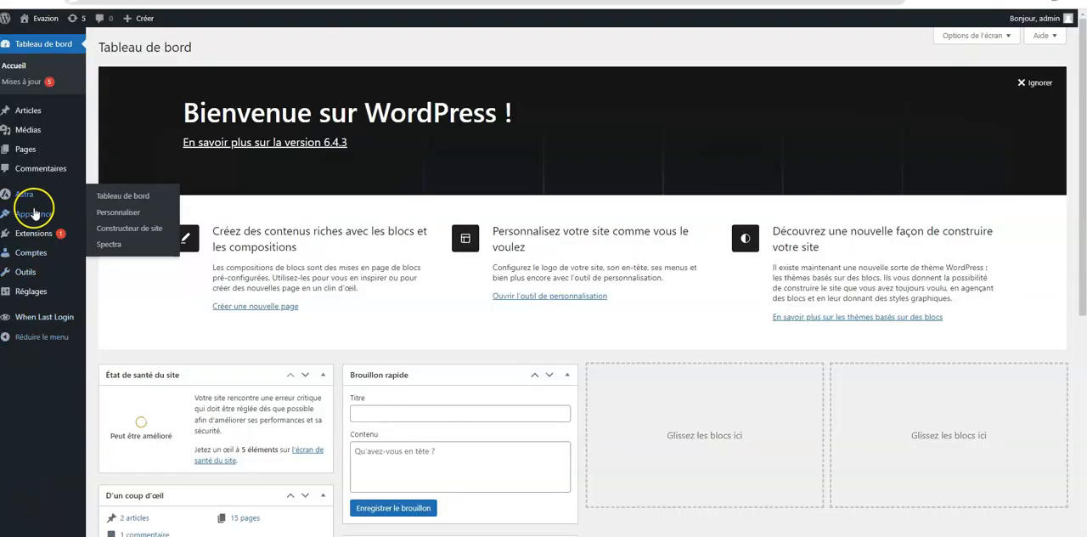
mouse_move(36, 217)
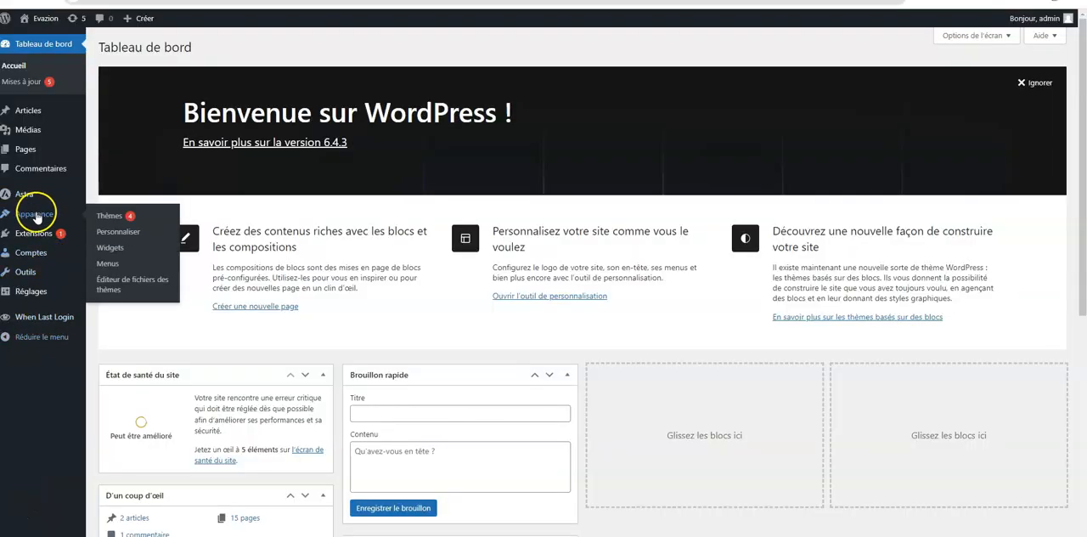
click(118, 232)
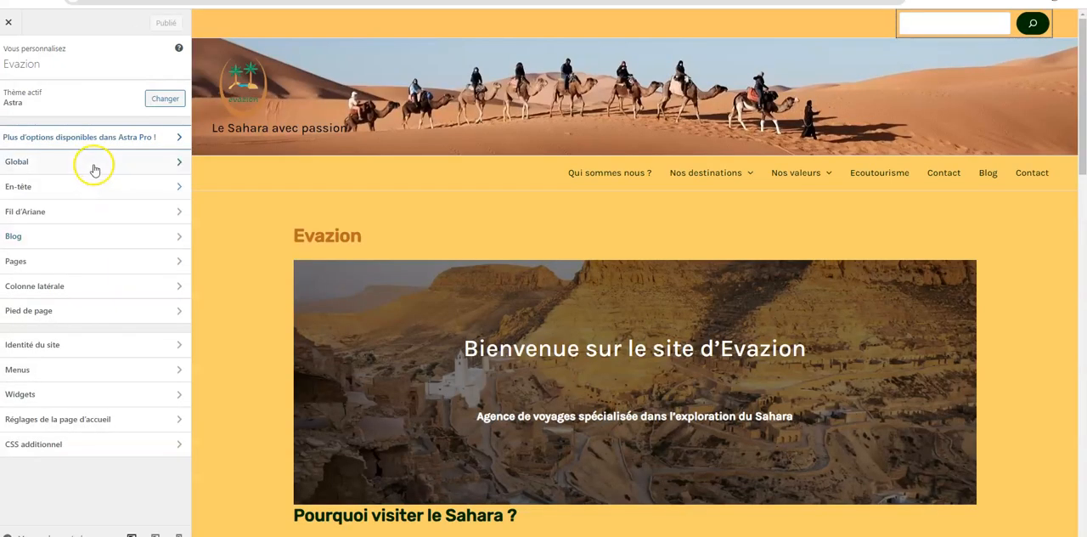
click(92, 165)
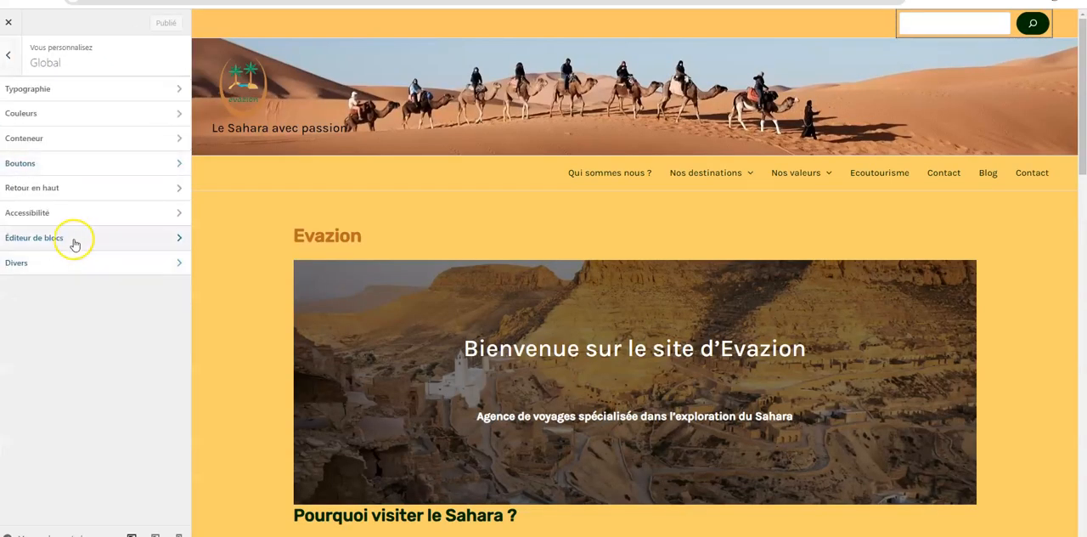
click(76, 190)
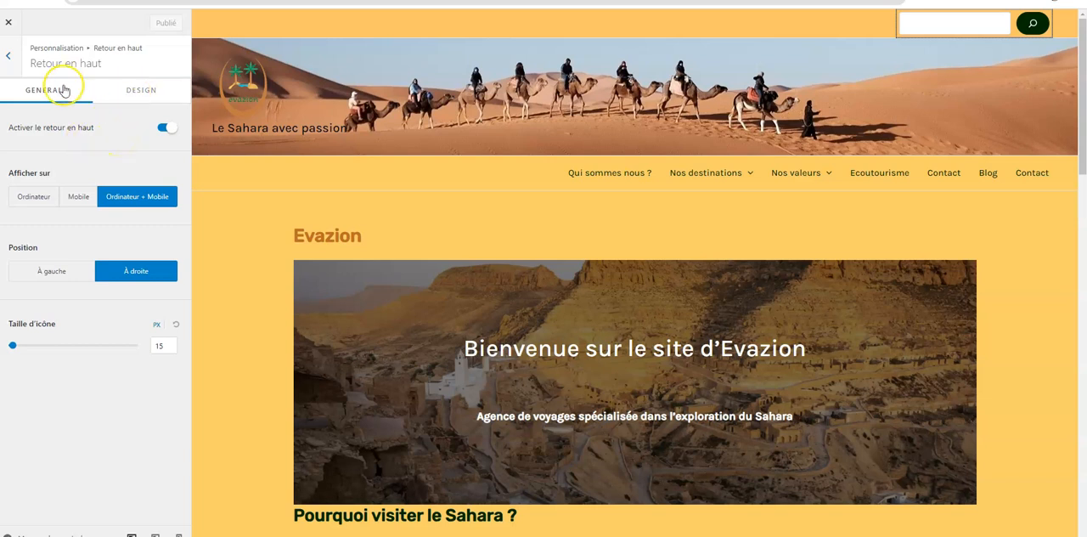
Set the scroll-to-top button's hover icon colour to dark green 022D01 and publish the change
click(146, 92)
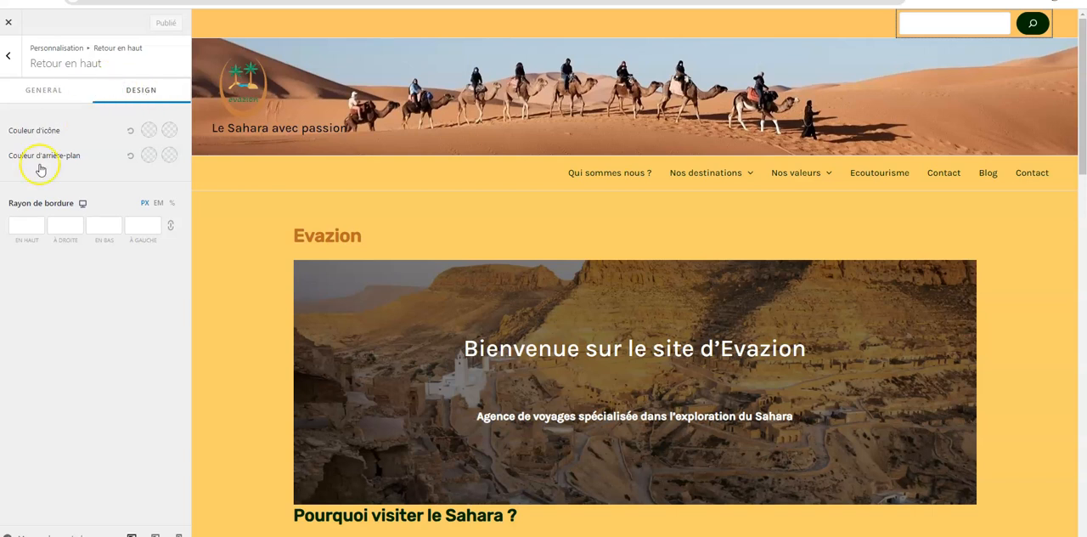
click(170, 132)
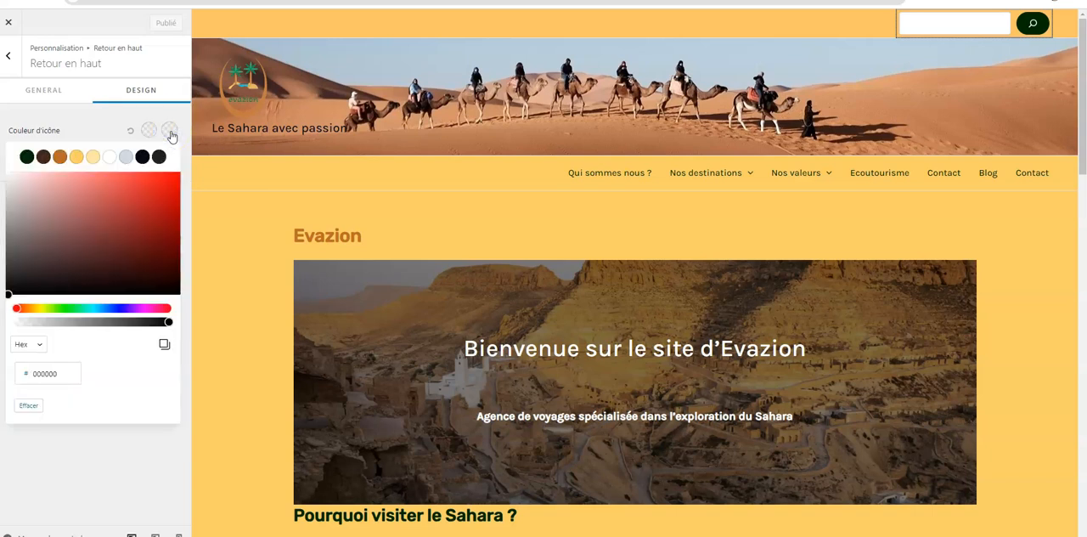
click(27, 156)
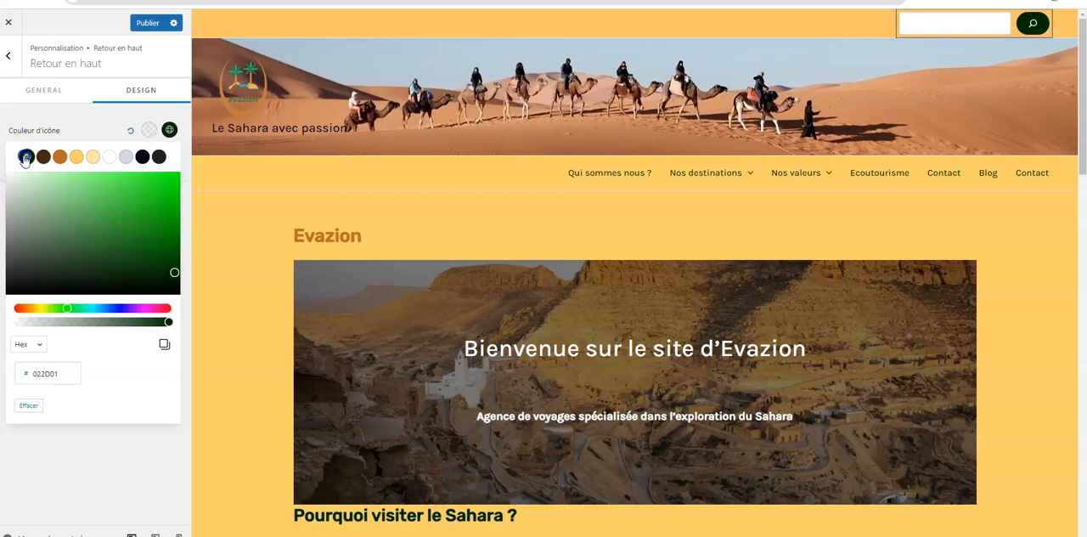
click(148, 24)
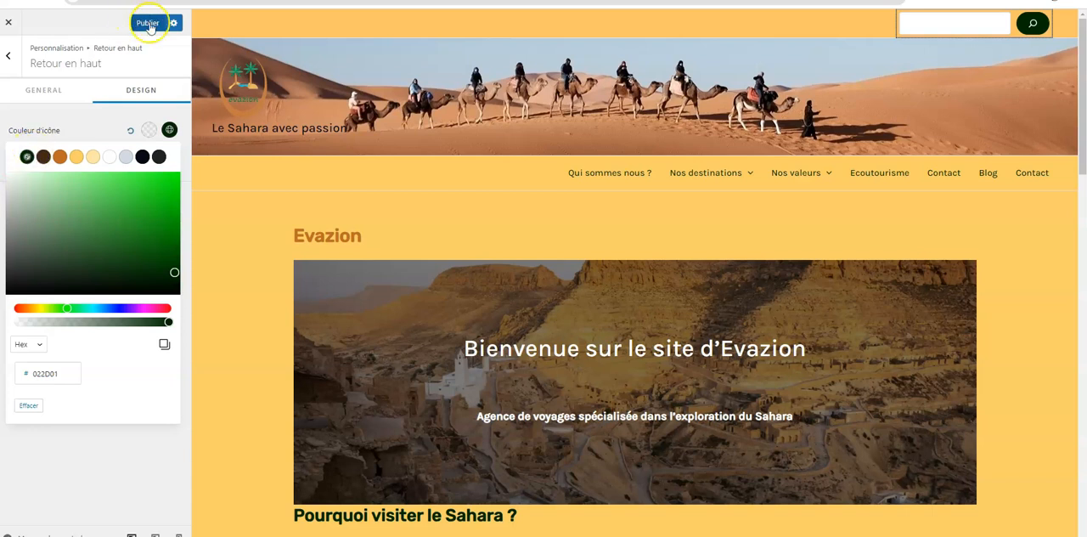
Set the scroll-to-top icon size to 45 px, publish it and check the button in the site preview
click(43, 93)
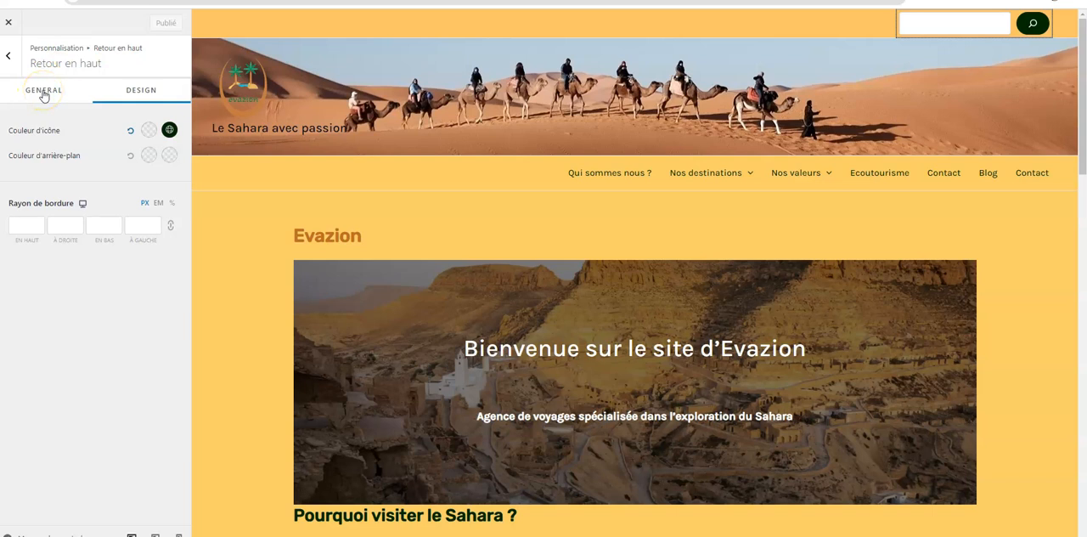
click(43, 94)
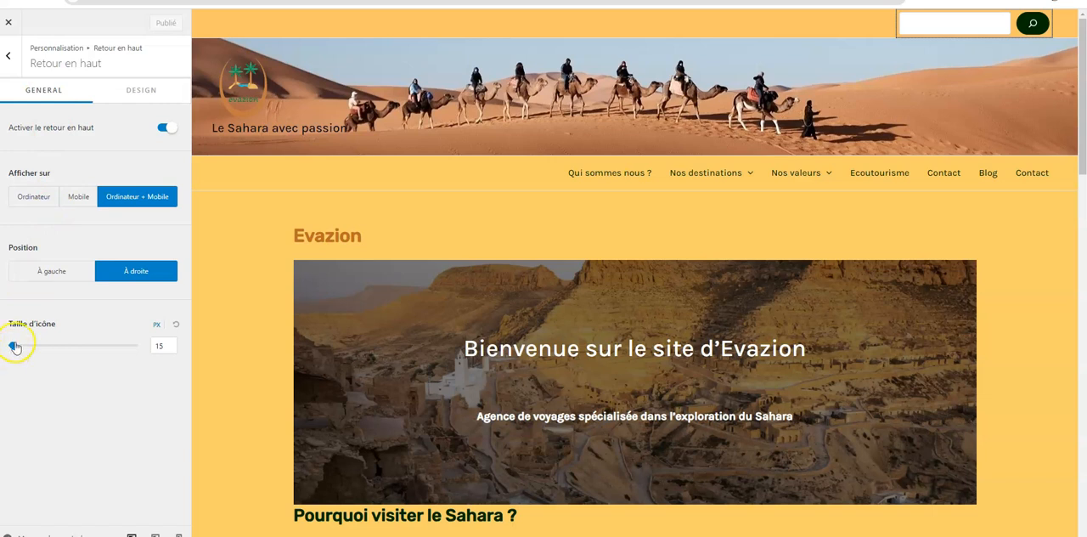
drag(17, 345, 25, 349)
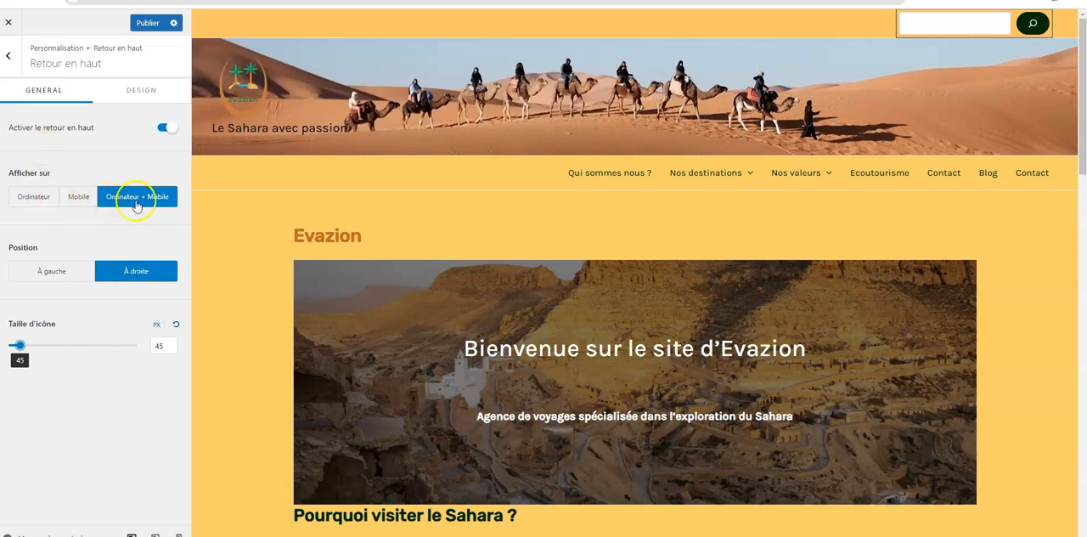
click(148, 23)
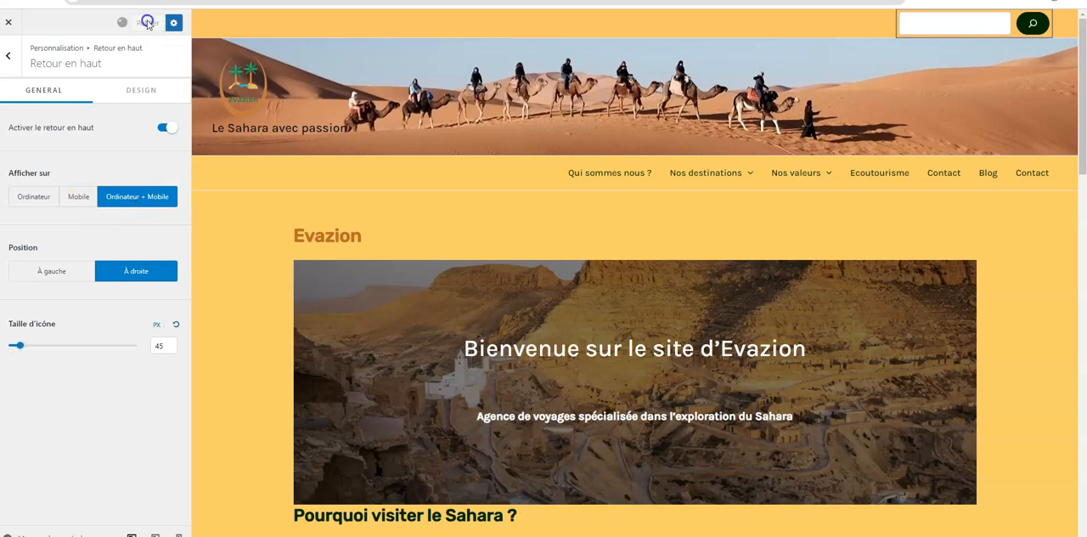
scroll(1015, 383, down, 6)
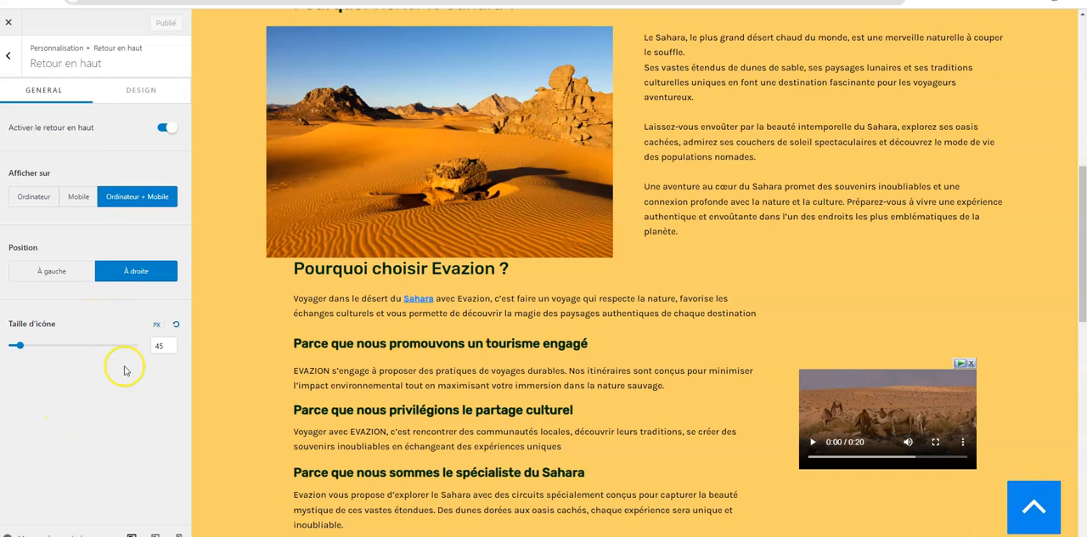
Set the scroll-to-top icon size to 17 px and its normal background colour to dark brown 432818, and publish
drag(19, 346, 18, 349)
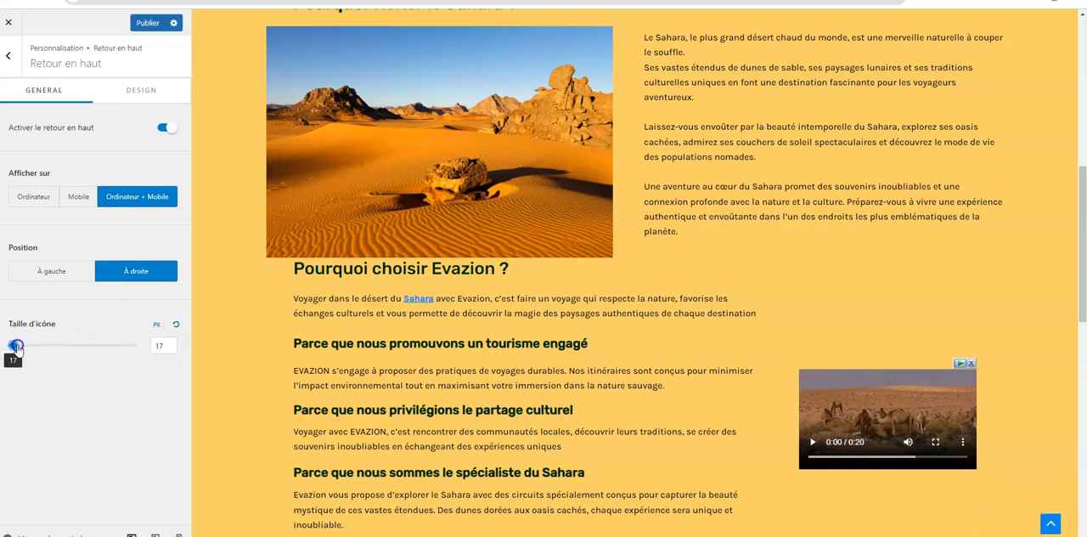
click(138, 90)
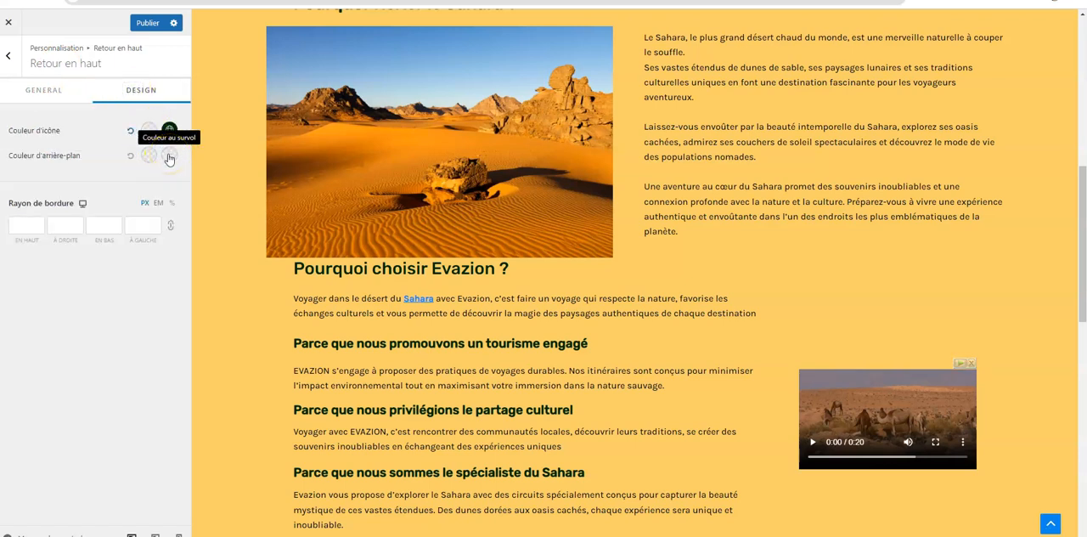
click(149, 155)
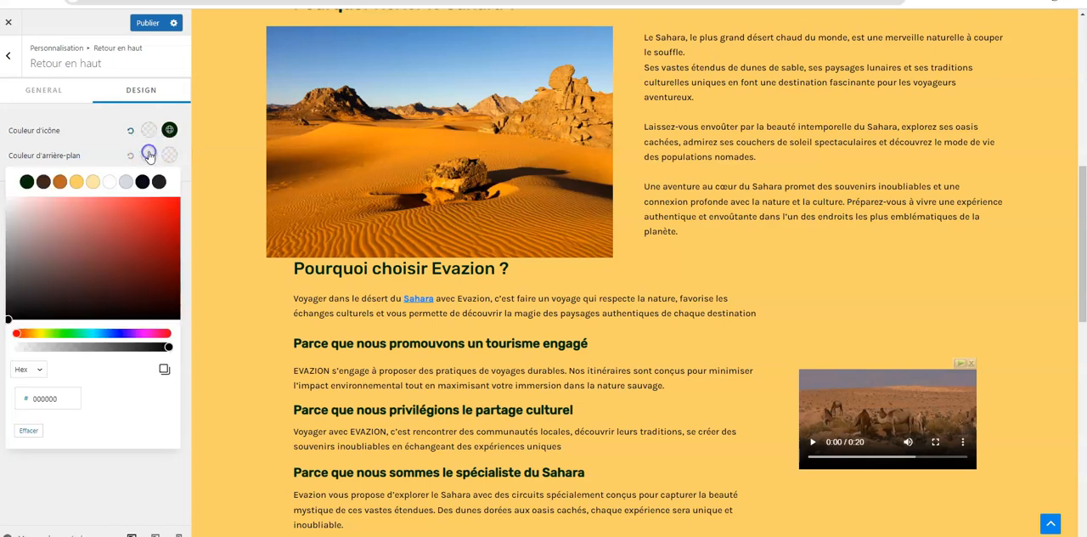
click(43, 182)
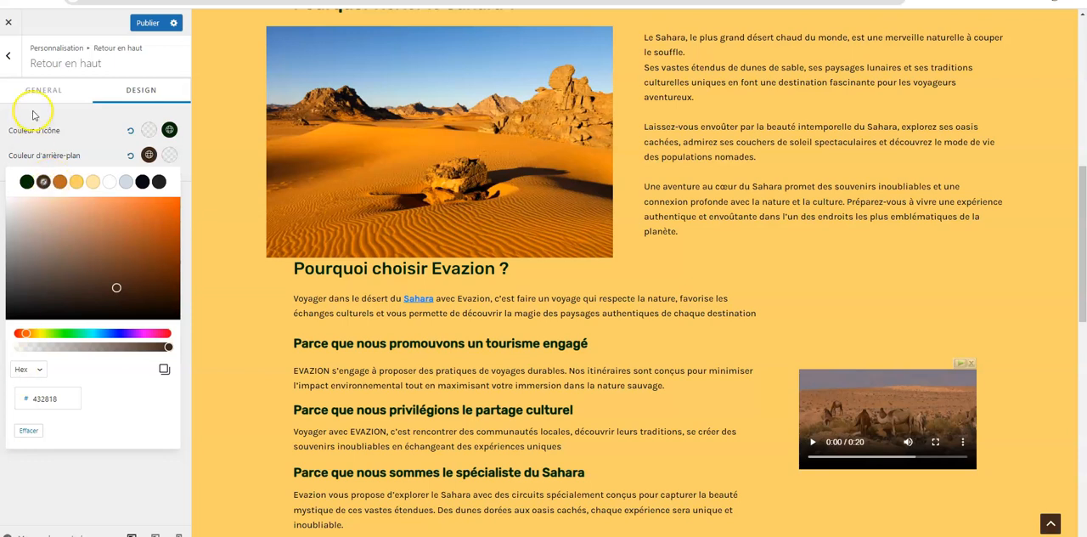
click(149, 24)
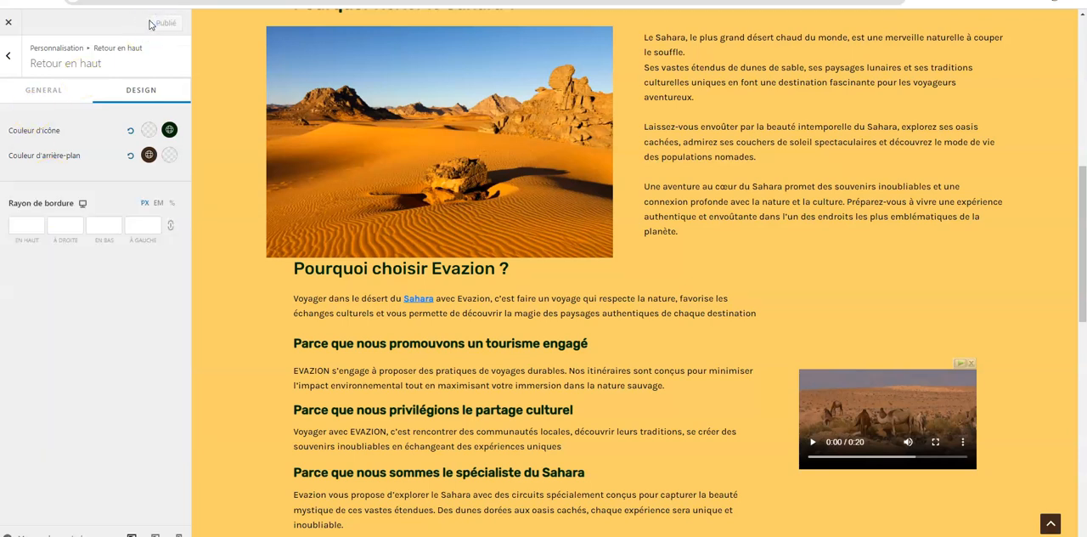
Leave the customizer and open the Nos destinations page for editing from the list of pages
click(8, 22)
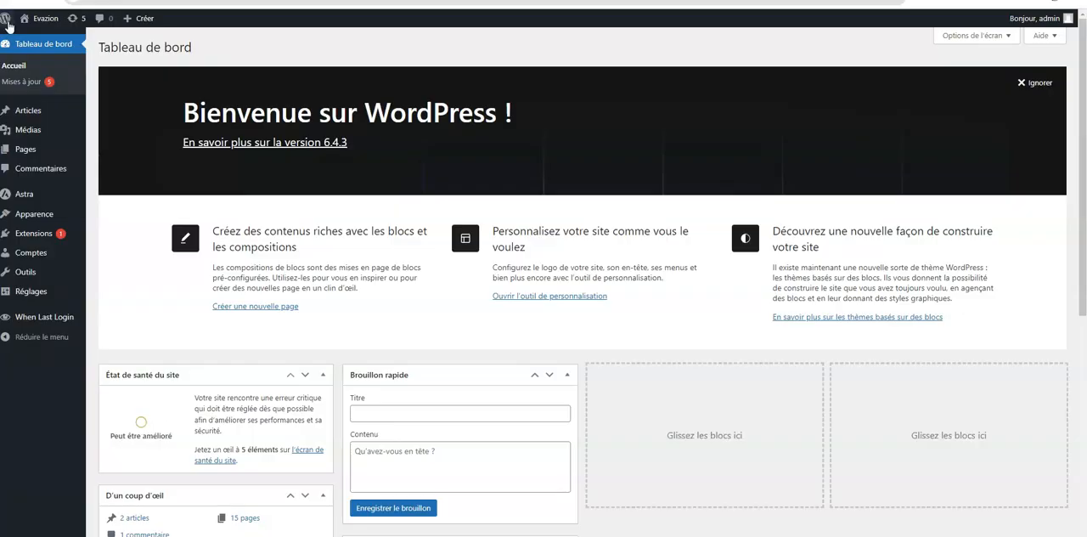
click(25, 153)
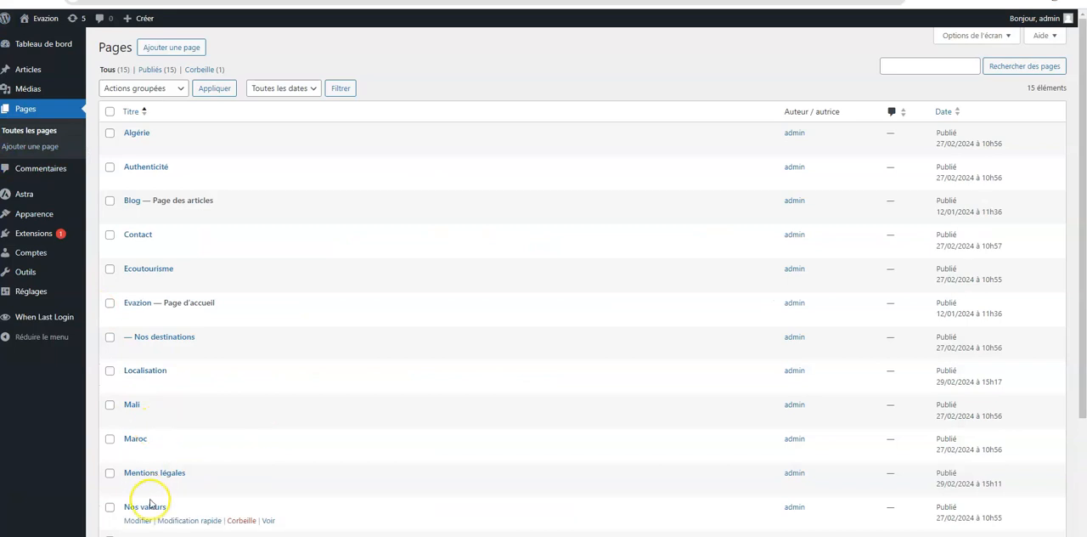
scroll(145, 479, down, 2)
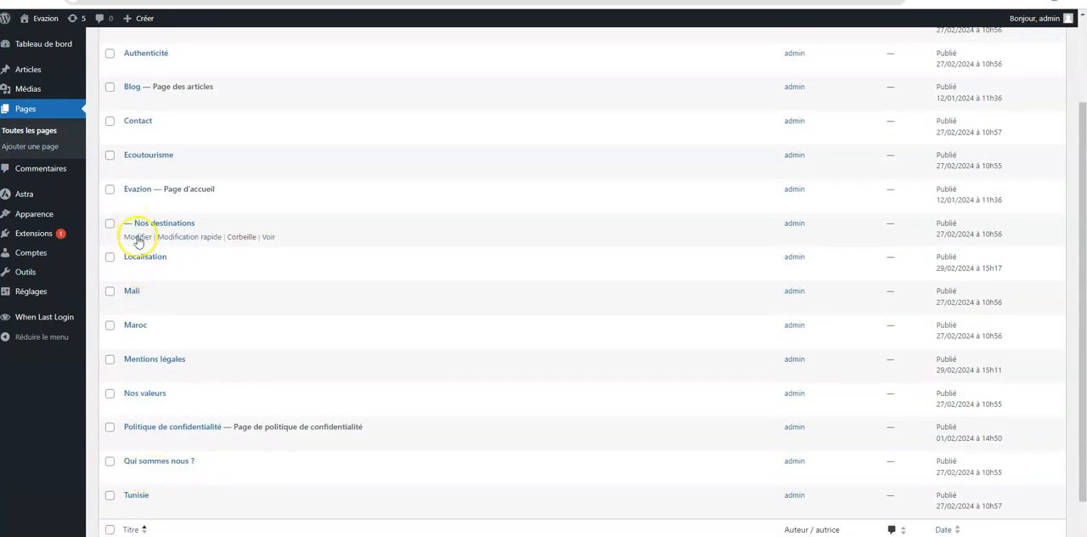
click(138, 237)
click(119, 314)
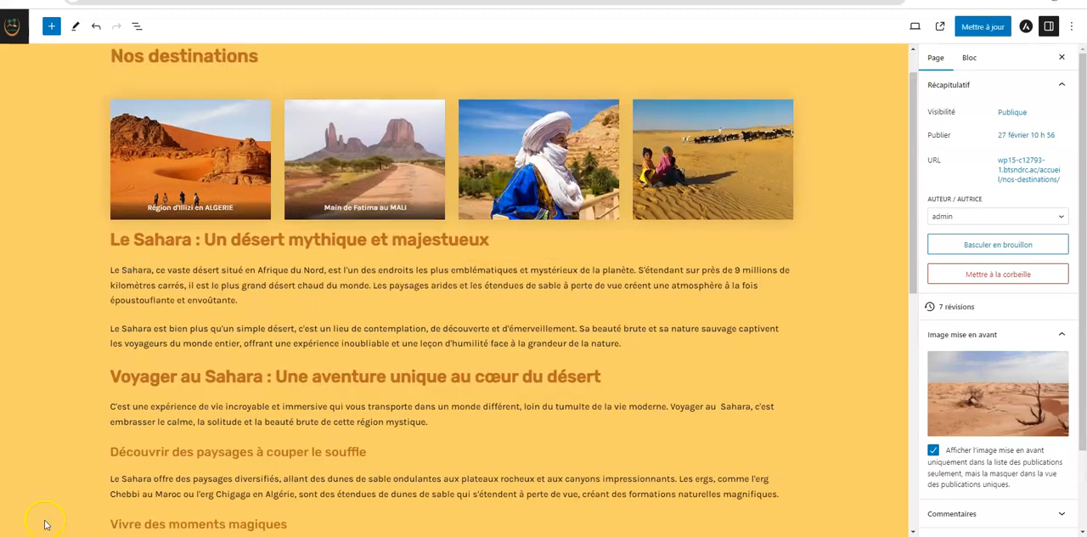
click(136, 285)
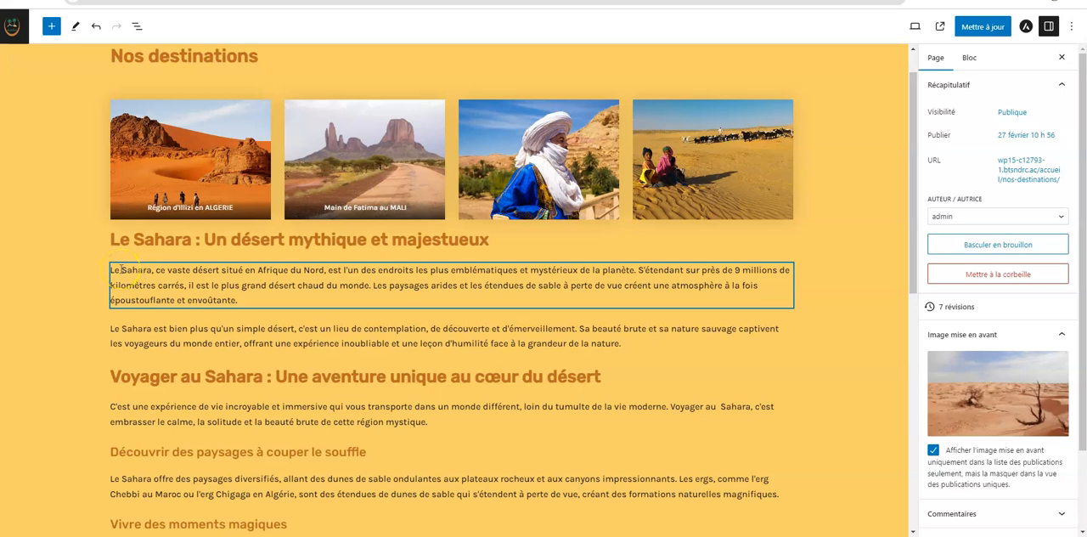
click(669, 408)
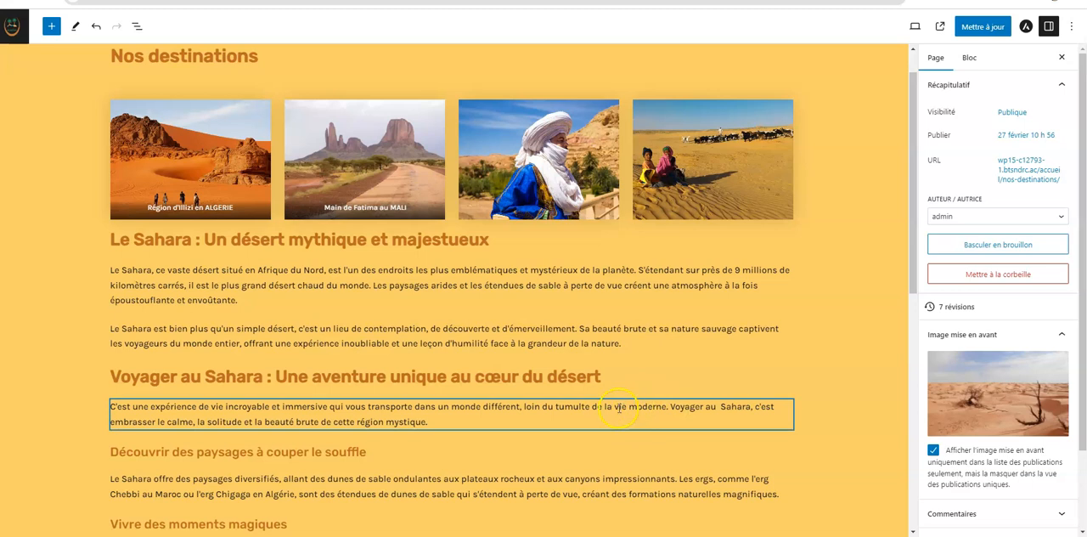
scroll(611, 408, down, 2)
click(623, 386)
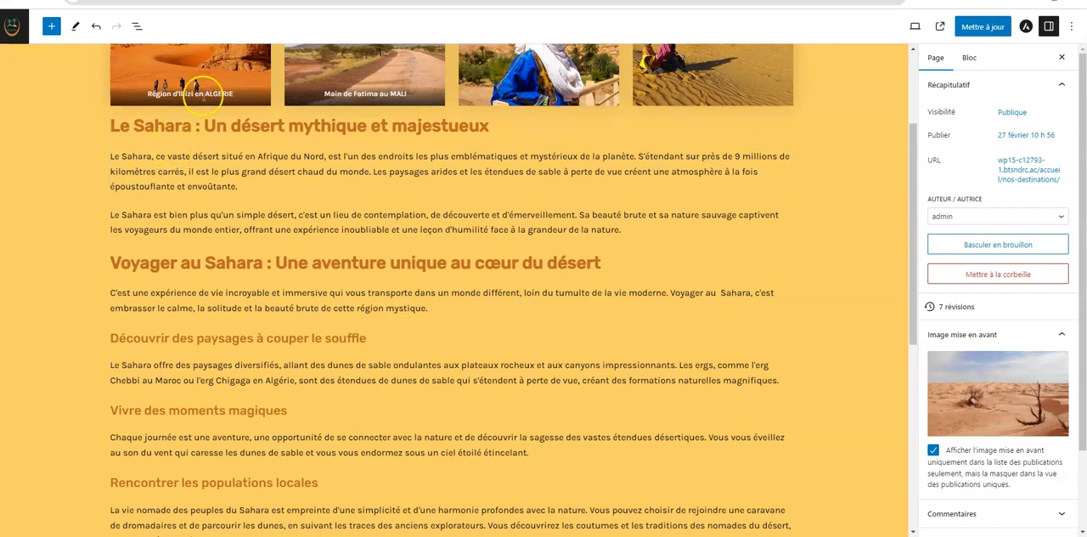
scroll(201, 106, up, 1)
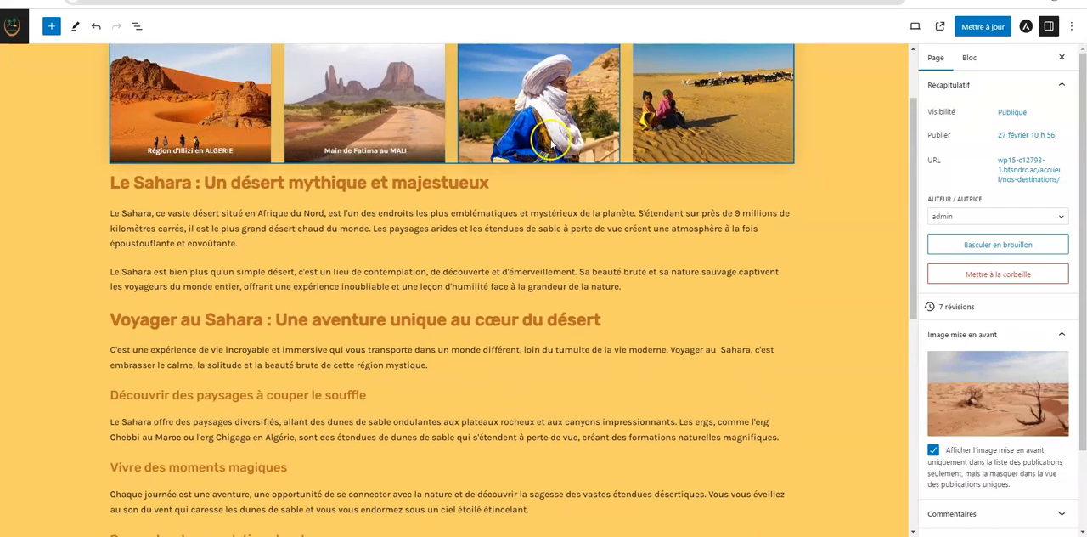
scroll(196, 170, up, 1)
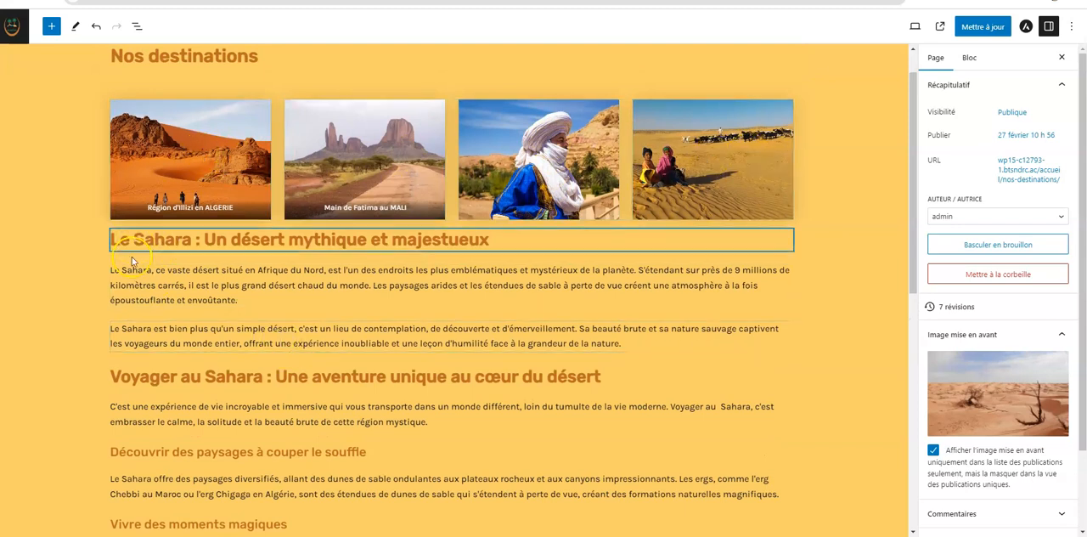
drag(121, 270, 154, 270)
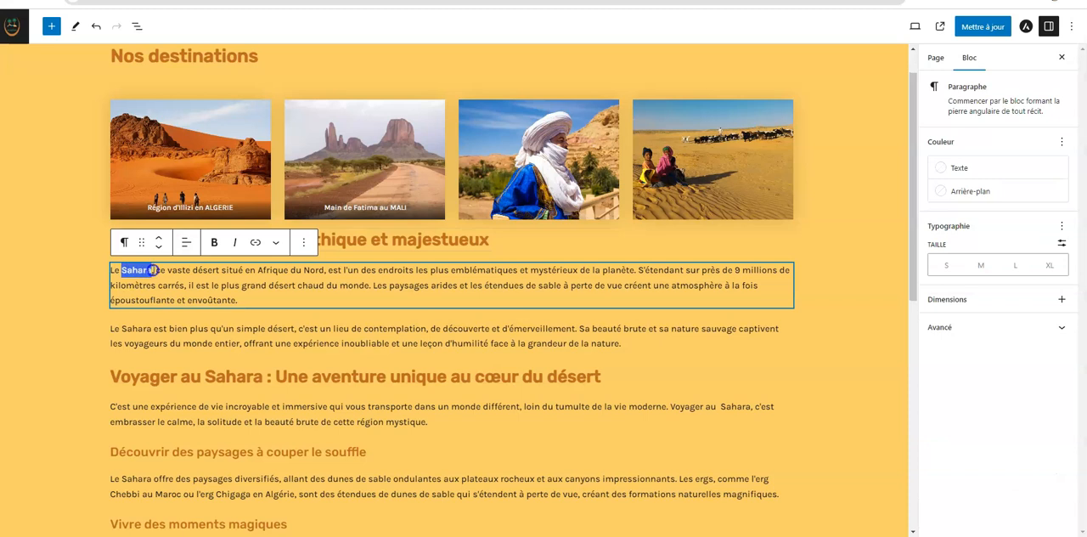
click(256, 244)
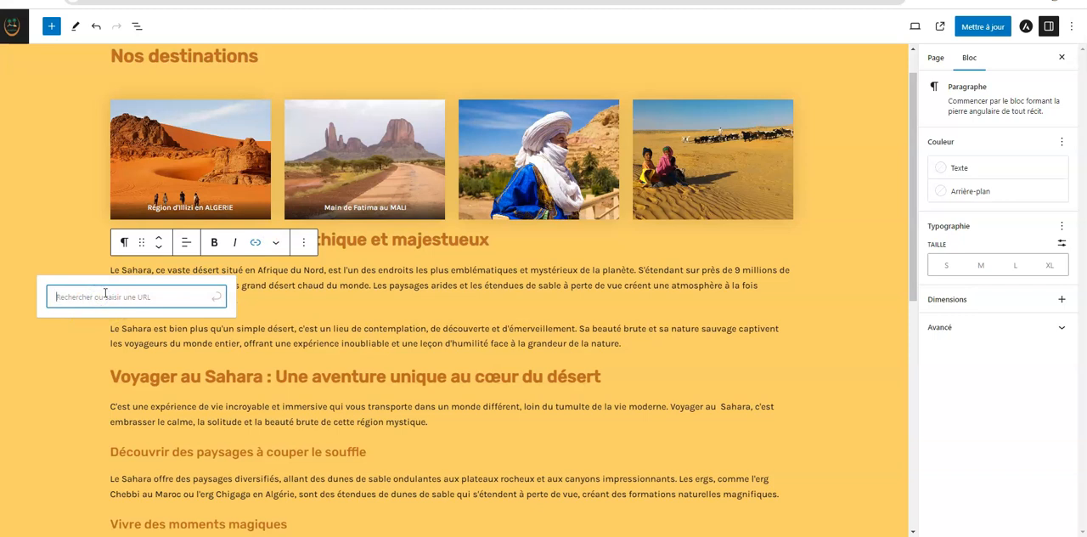
text(https://fr.wikipedia.org/wiki/Sahara)
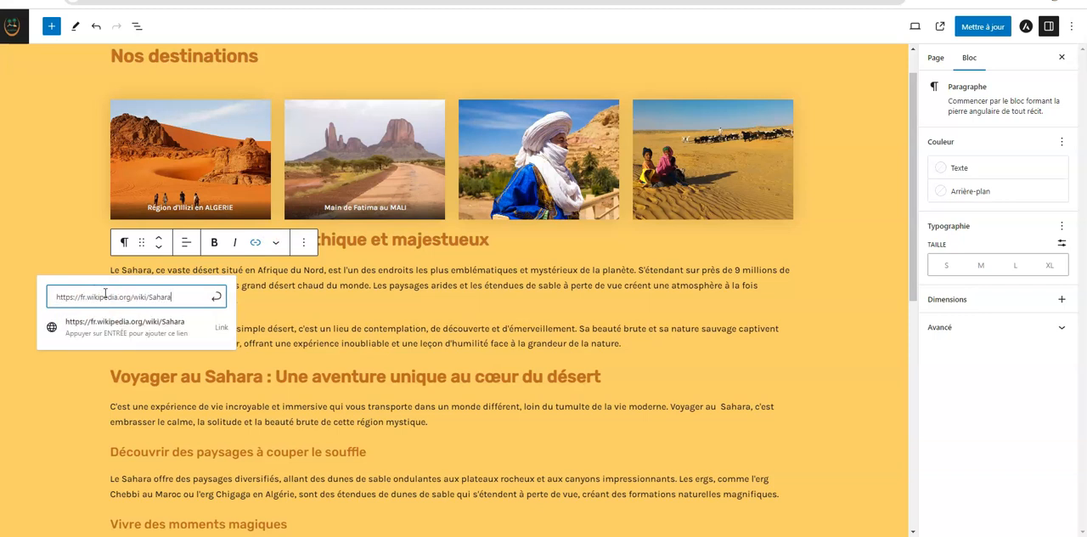
key(Return)
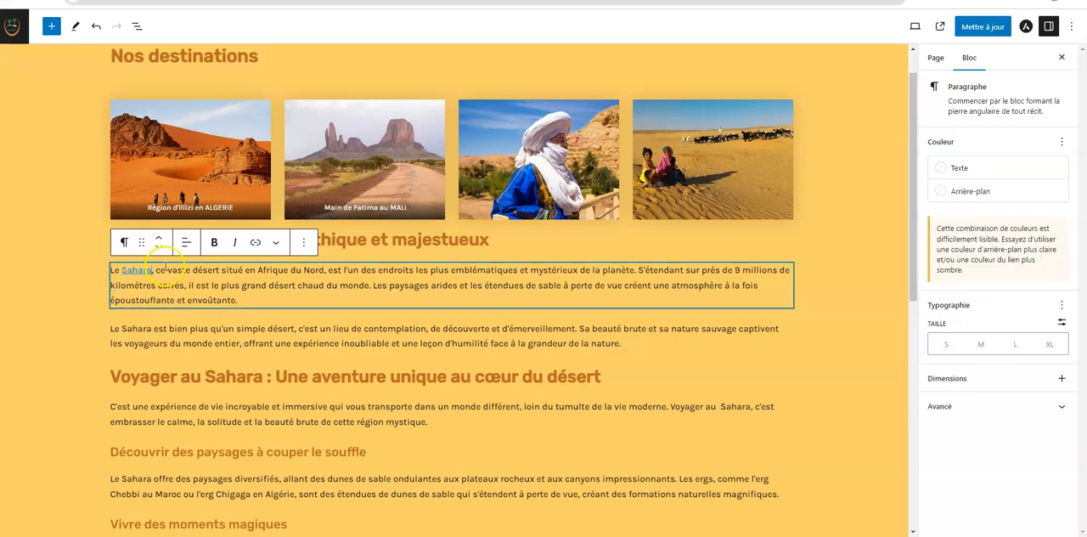
click(137, 271)
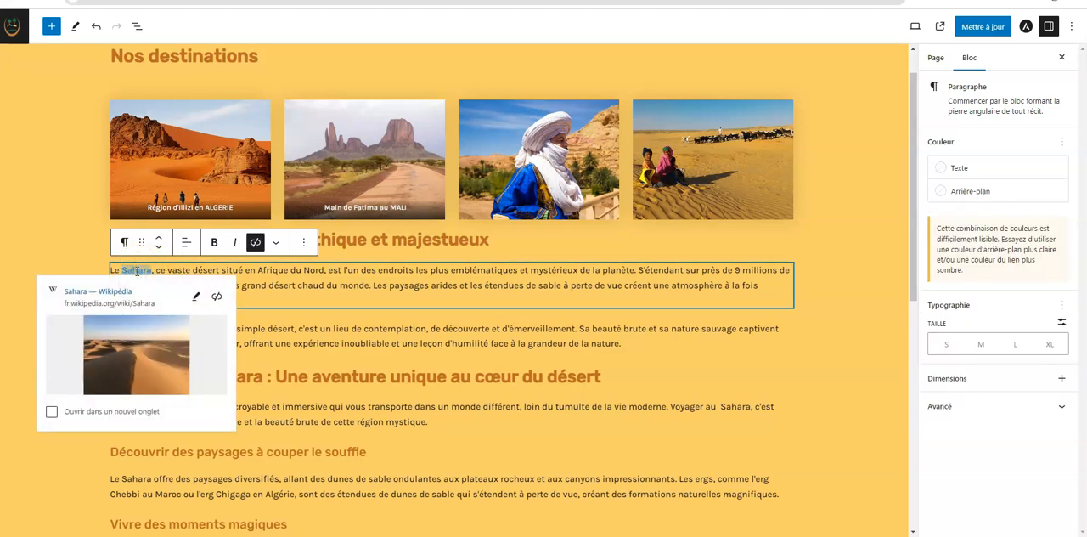
Make the Sahara link in the first paragraph open in a new tab and set the linked word in bold
click(51, 413)
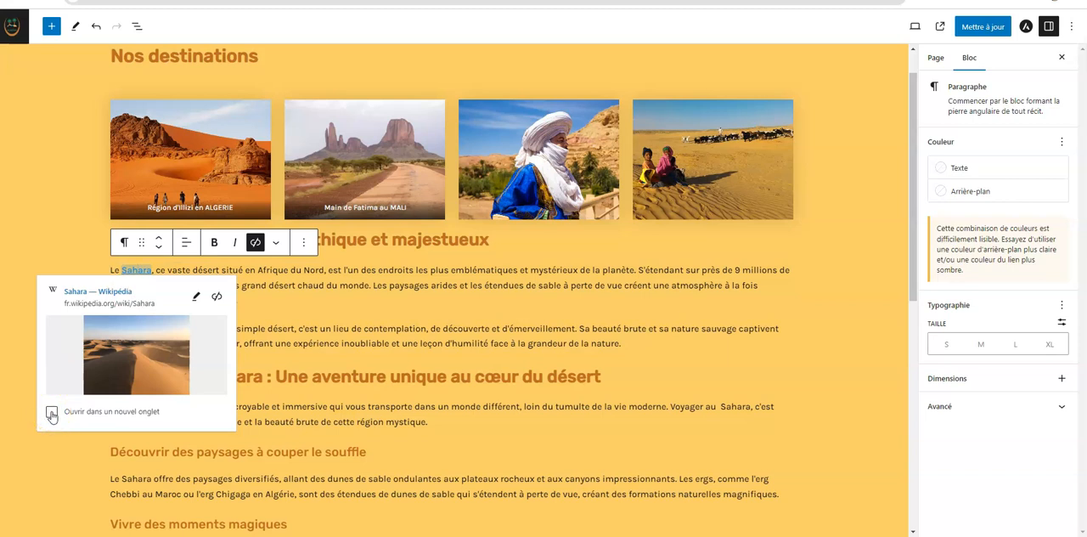
click(52, 415)
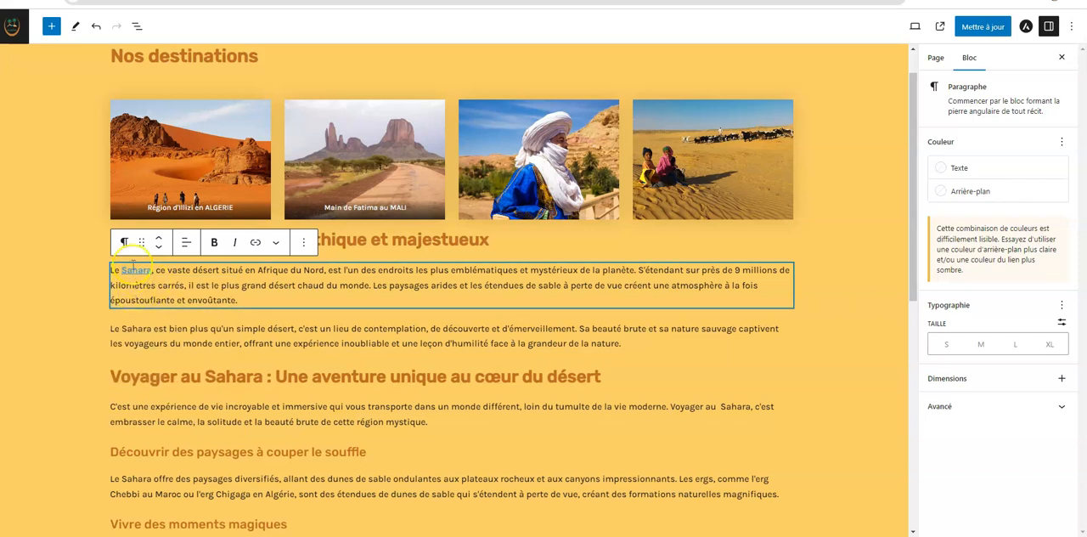
click(126, 270)
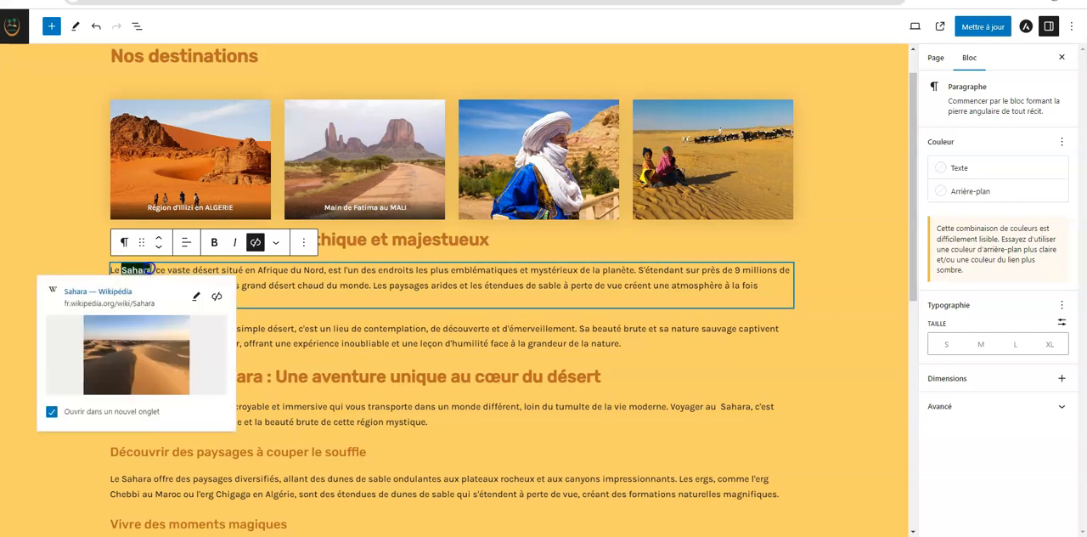
click(214, 243)
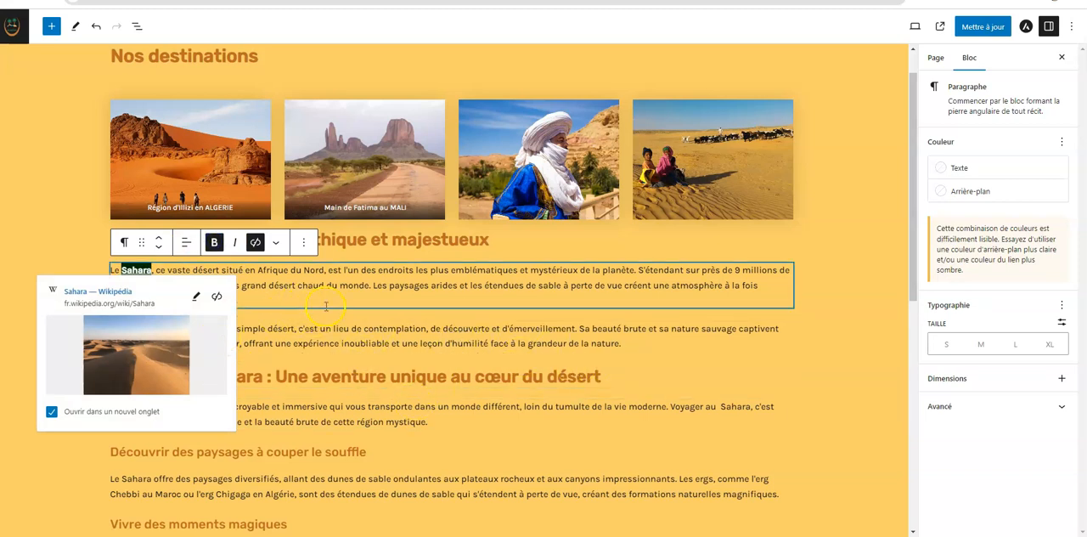
click(865, 376)
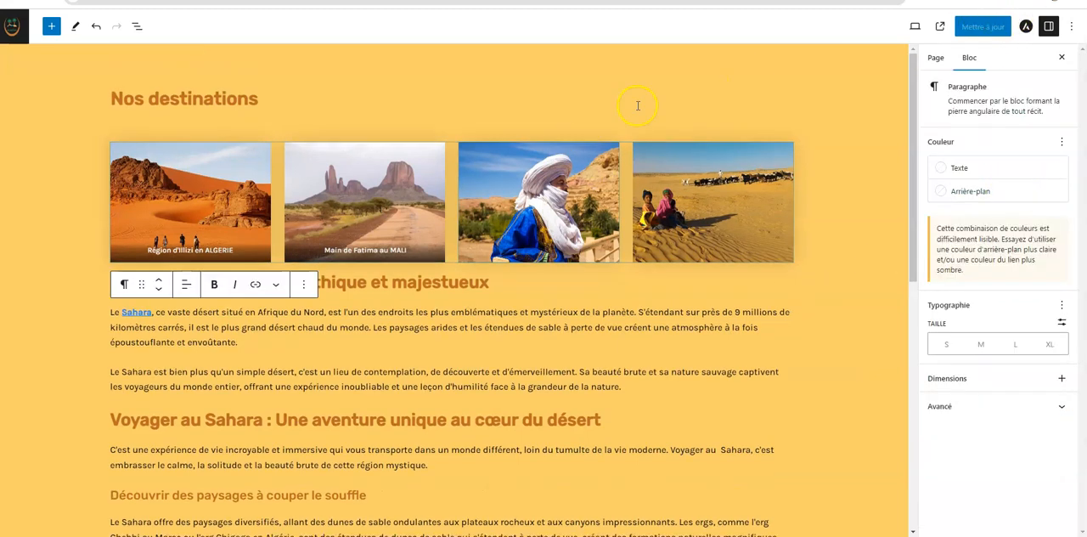
Update the Nos destinations page and return to the list of pages
click(638, 106)
click(982, 29)
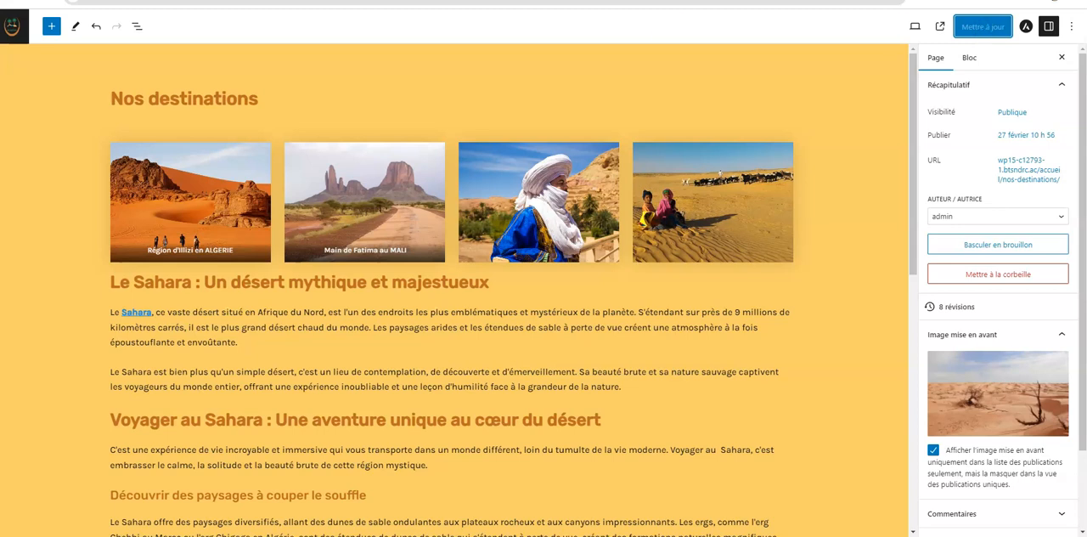
click(15, 26)
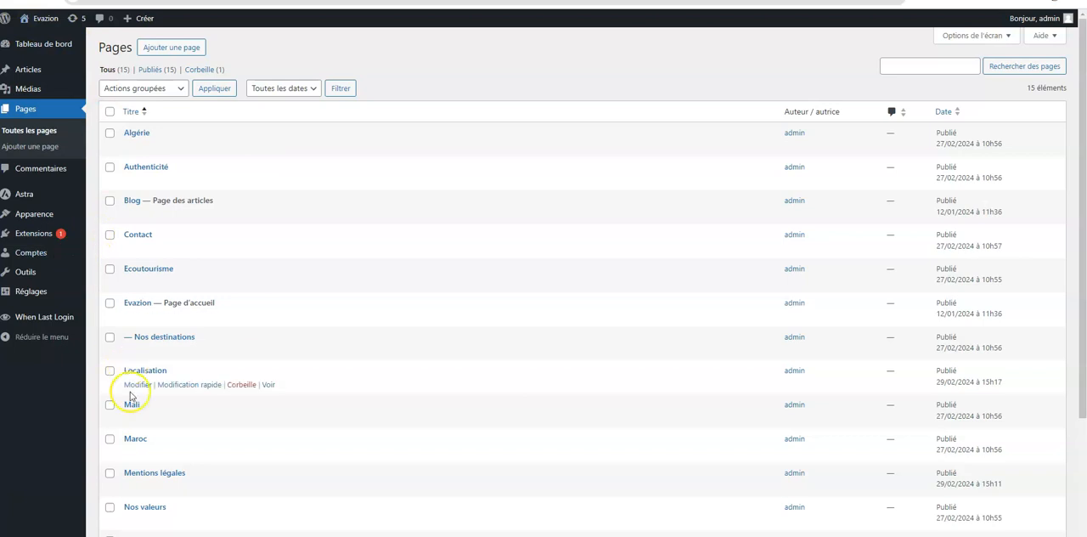
Open the quick edit form of the Nos destinations page and review its parent page and author choices
mouse_move(156, 361)
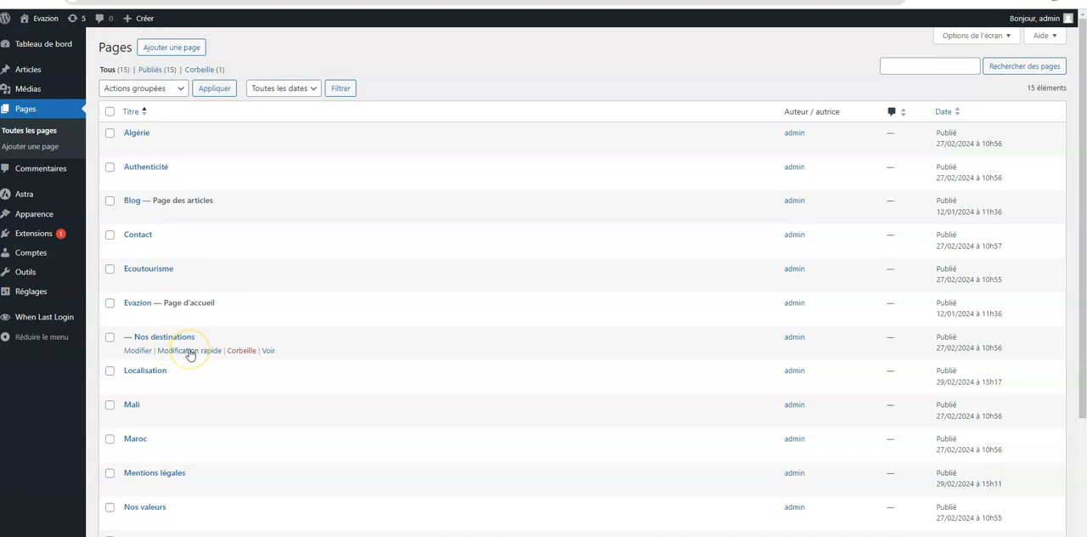
click(136, 353)
click(182, 352)
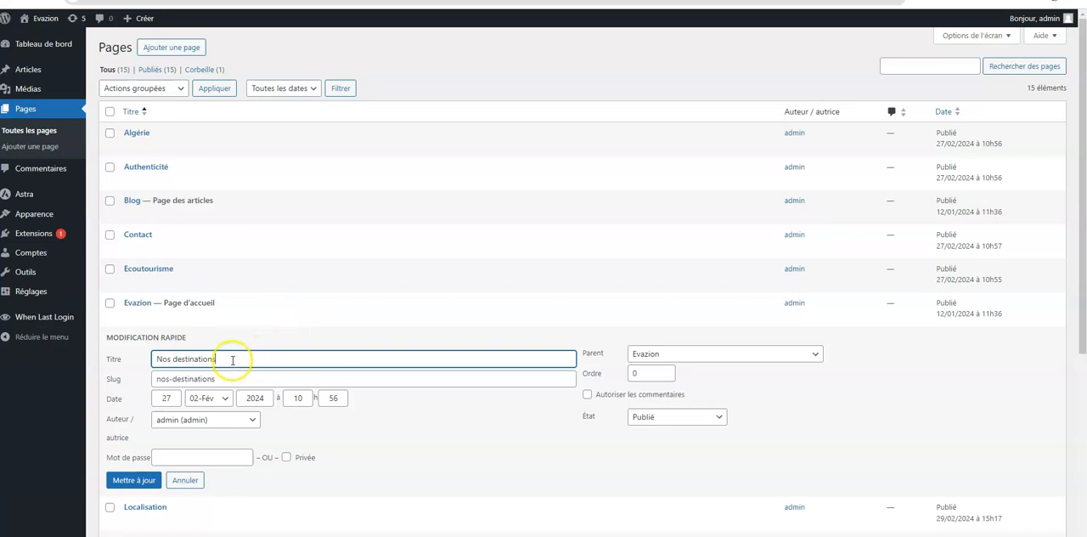
click(815, 357)
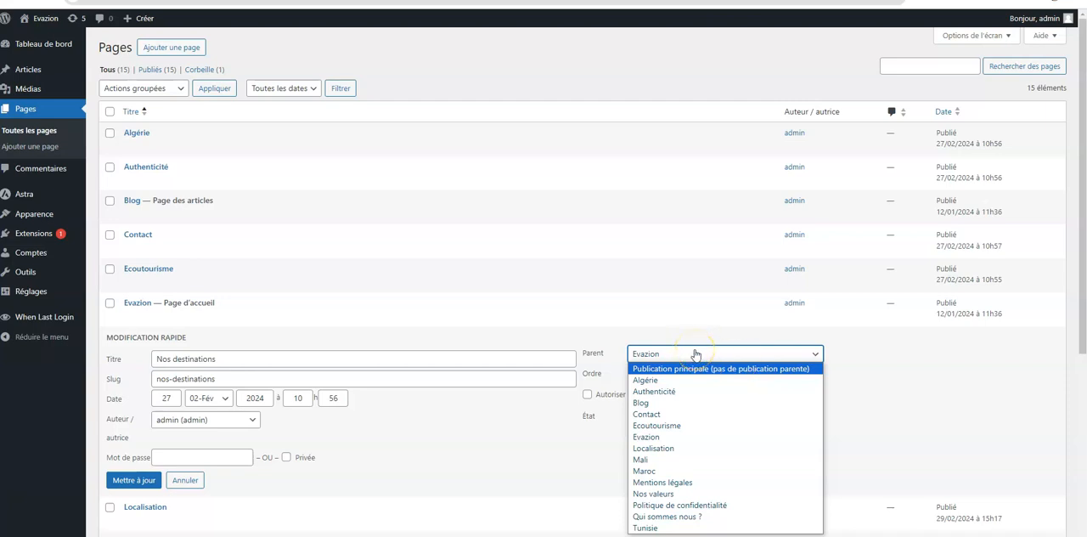
click(921, 359)
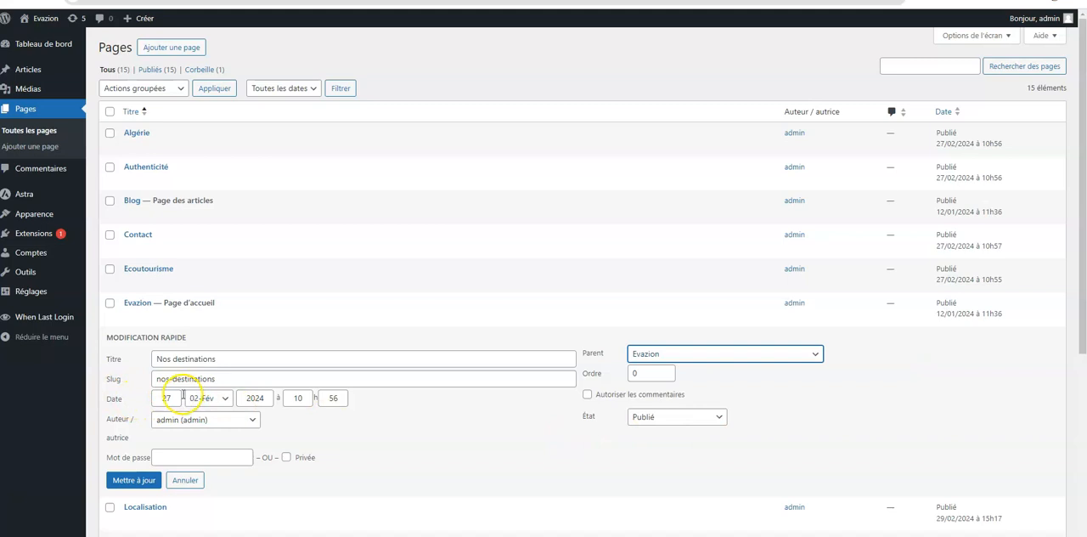
click(254, 421)
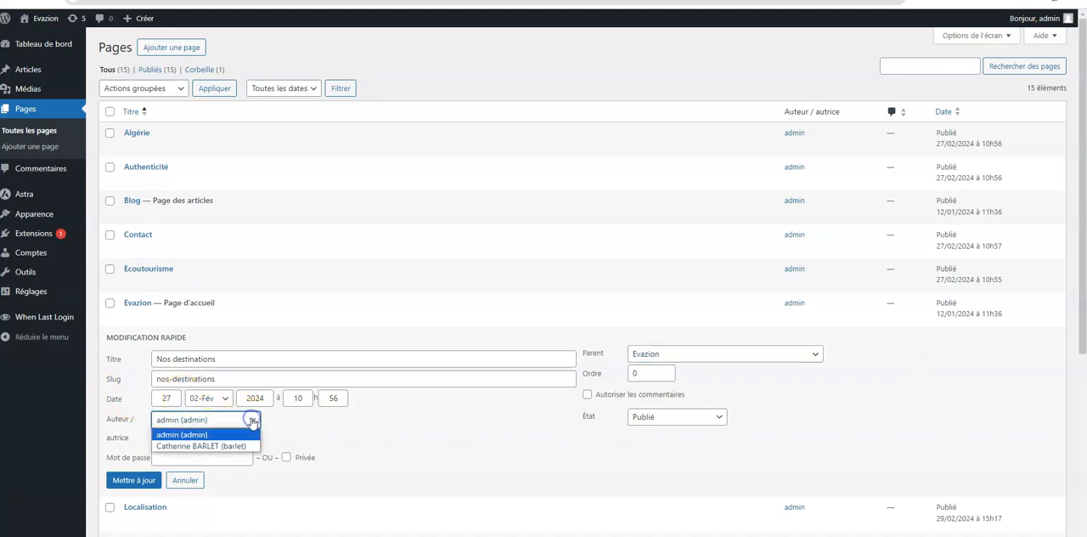
click(253, 421)
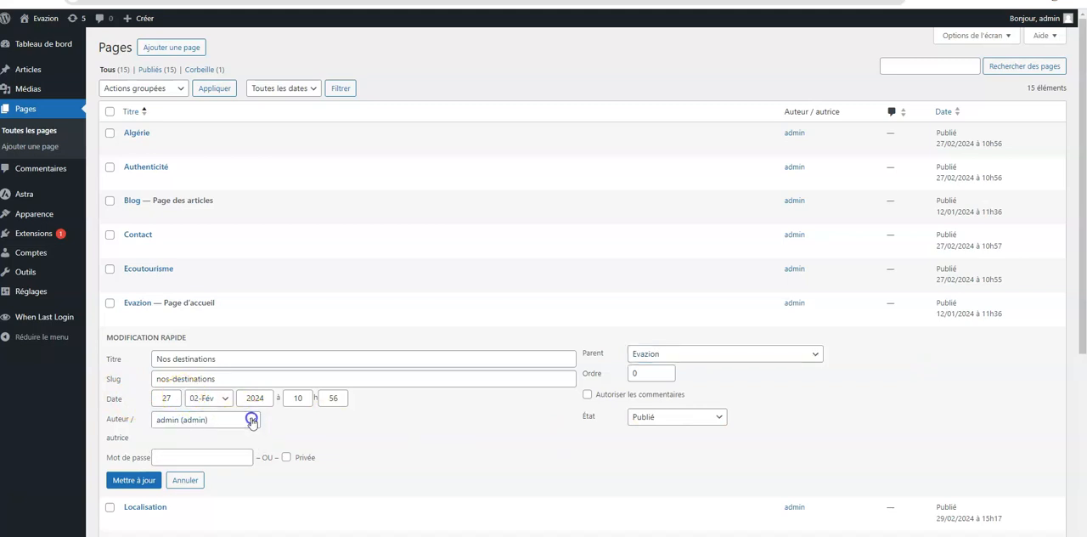
Review the status choices for Nos destinations, select Publié and save the quick edit
click(721, 420)
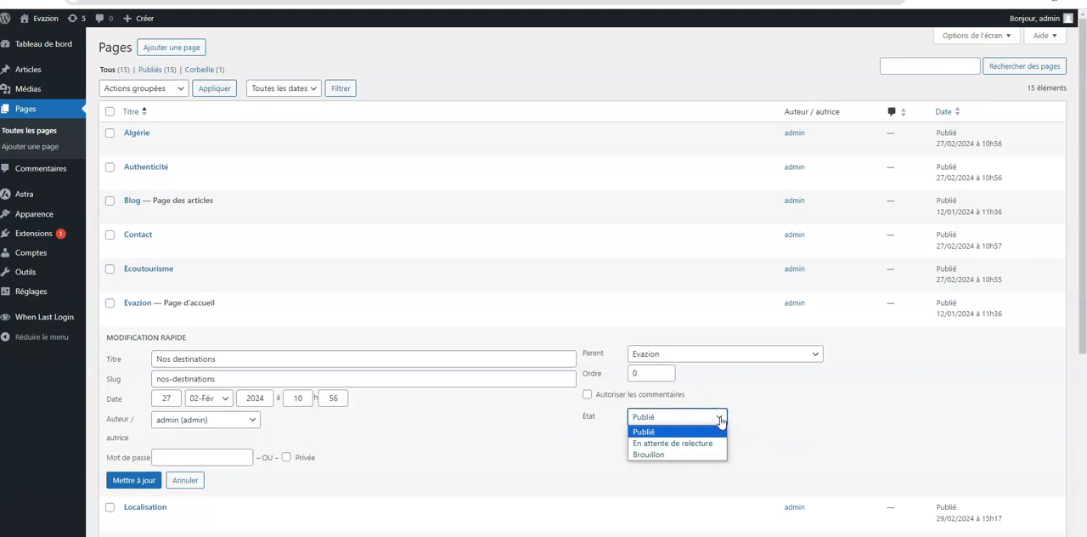
click(708, 443)
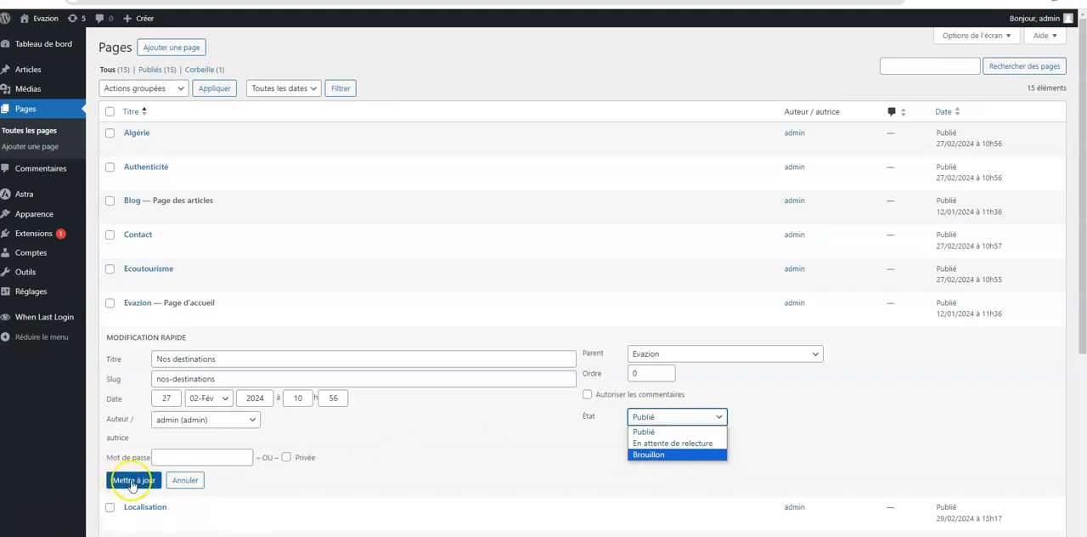
click(644, 432)
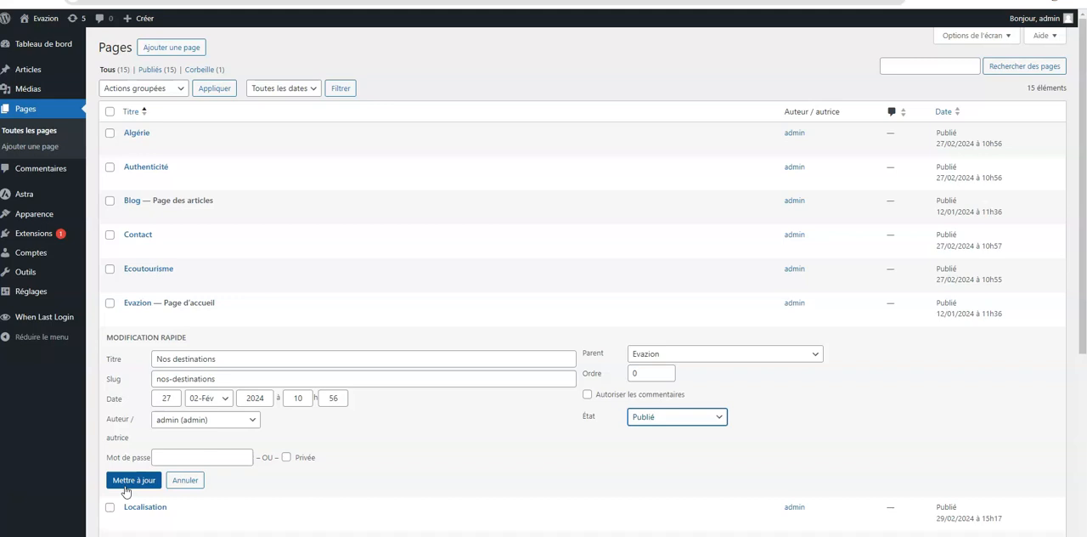
click(127, 481)
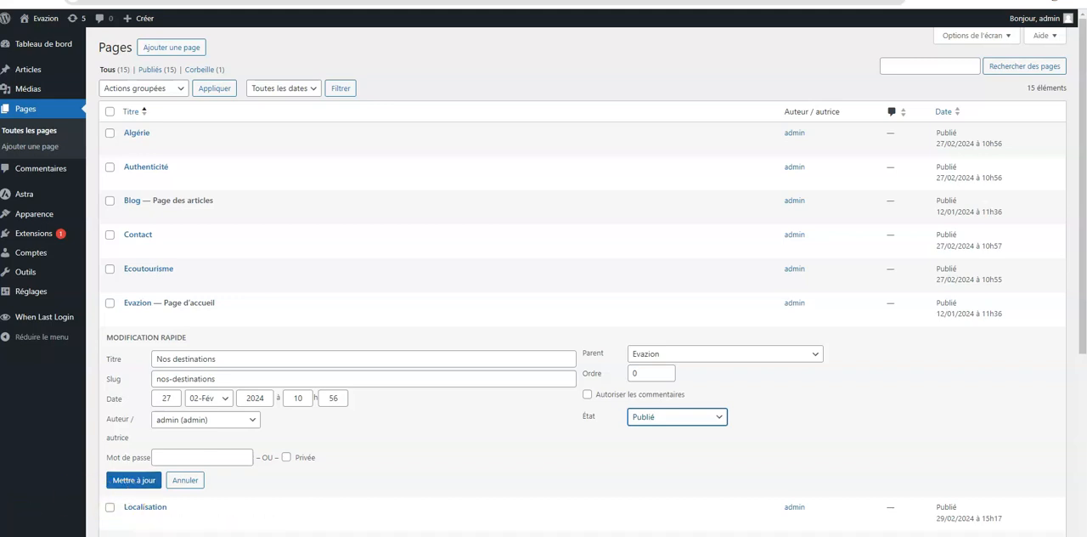